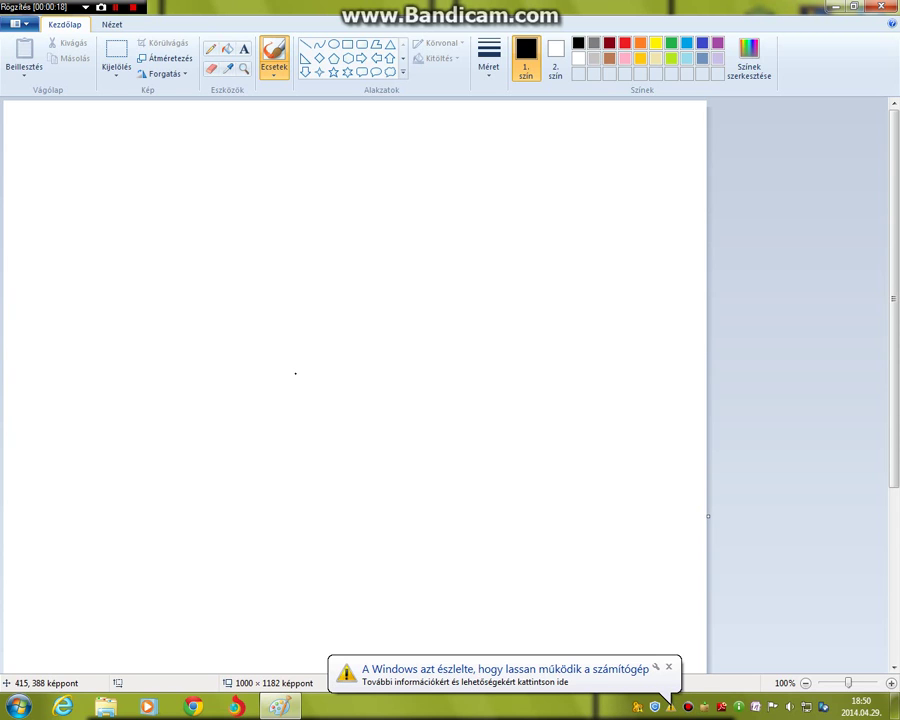
- Draw a smiling face with the black brush, with scribbled windswept hair, arched eyes and a curved mouth
click(669, 667)
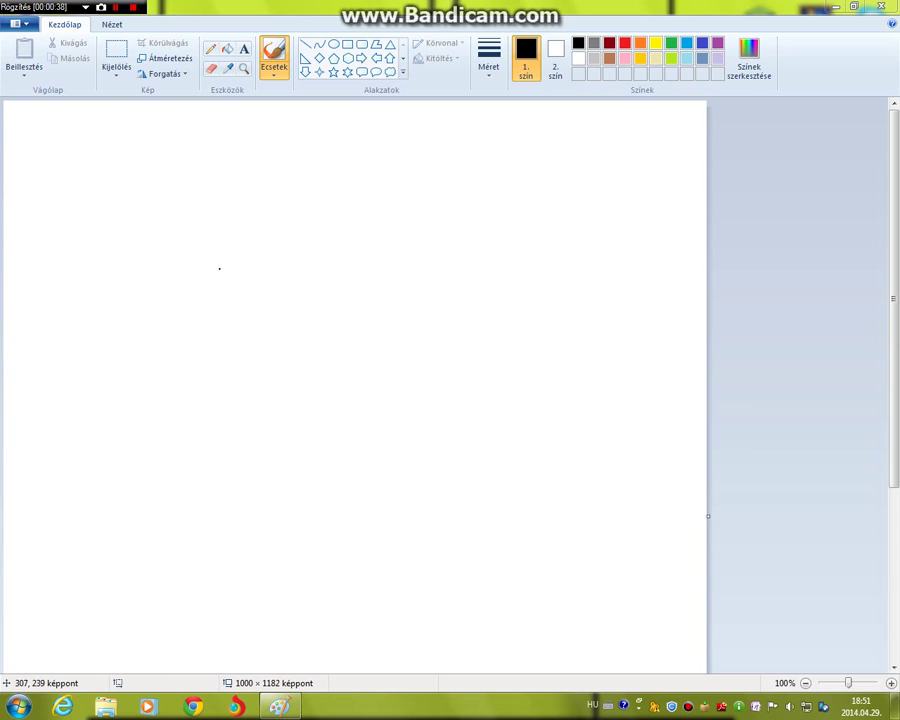
mouse_move(210, 281)
mouse_down()
mouse_move(350, 240)
mouse_move(325, 258)
mouse_move(449, 256)
mouse_move(456, 270)
mouse_move(372, 314)
mouse_up()
mouse_move(213, 287)
mouse_down()
mouse_move(245, 412)
mouse_move(384, 342)
mouse_move(377, 316)
mouse_up()
mouse_move(205, 290)
mouse_down()
mouse_move(299, 306)
mouse_move(324, 321)
mouse_move(198, 284)
mouse_move(219, 286)
mouse_move(333, 248)
mouse_move(411, 272)
mouse_move(385, 296)
mouse_up()
drag(248, 357, 358, 347)
mouse_move(279, 397)
mouse_down()
mouse_move(317, 416)
mouse_move(342, 390)
mouse_up()
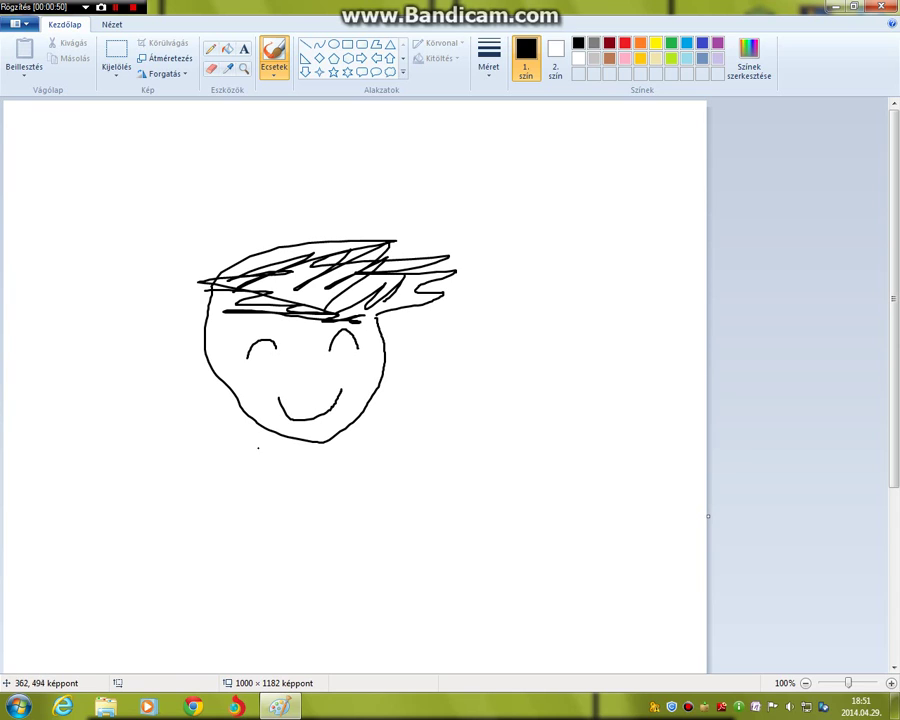
- Draw a bow tie beneath the head, and add curved shoulders and a shirt front with small button dots
mouse_move(284, 463)
mouse_down()
mouse_move(301, 451)
mouse_move(237, 494)
mouse_move(300, 490)
mouse_move(366, 420)
mouse_move(325, 478)
mouse_up()
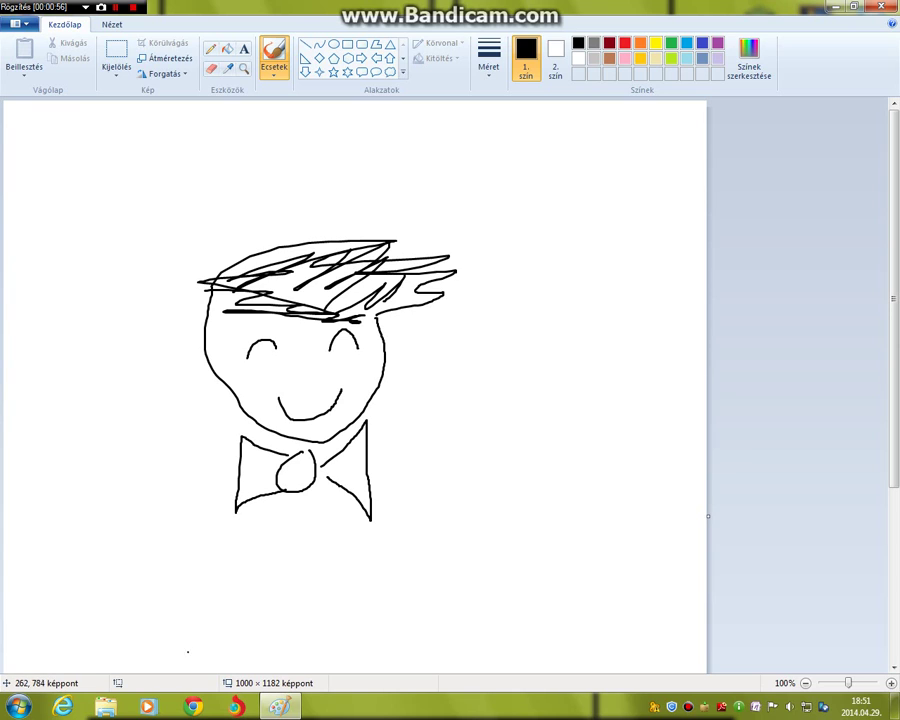
mouse_move(187, 651)
mouse_down()
mouse_move(213, 503)
mouse_move(235, 488)
mouse_up()
mouse_move(370, 470)
mouse_down()
mouse_move(388, 495)
mouse_move(423, 645)
mouse_up()
drag(287, 497, 291, 565)
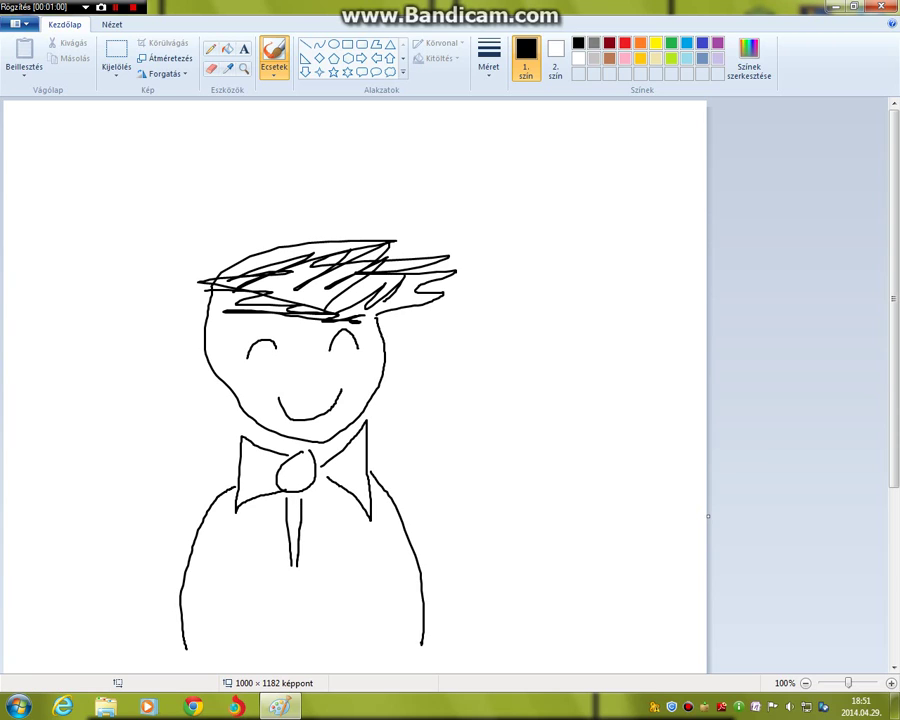
drag(299, 497, 292, 630)
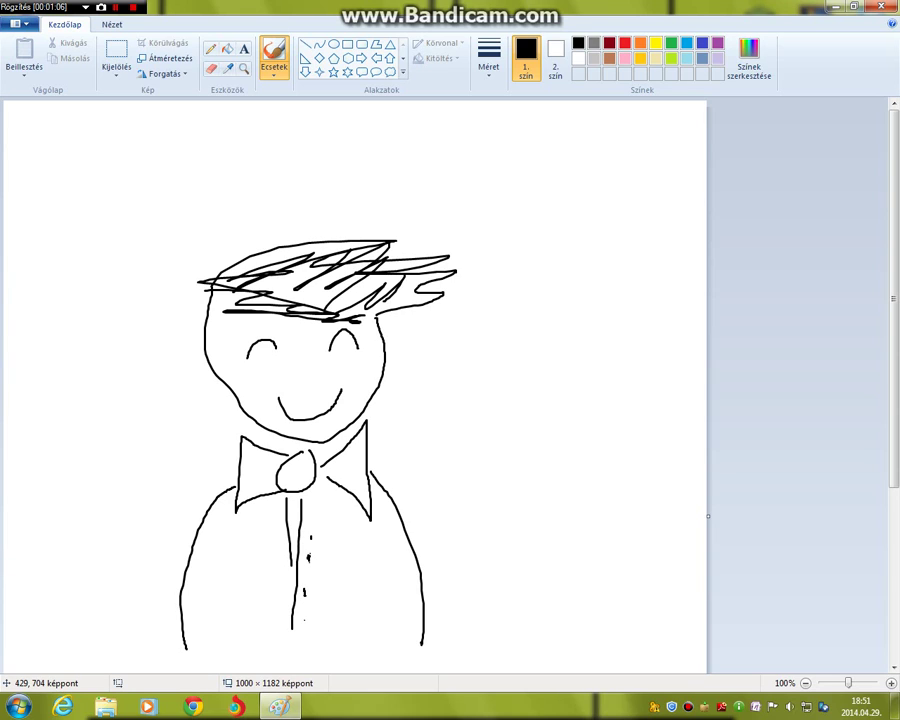
click(320, 522)
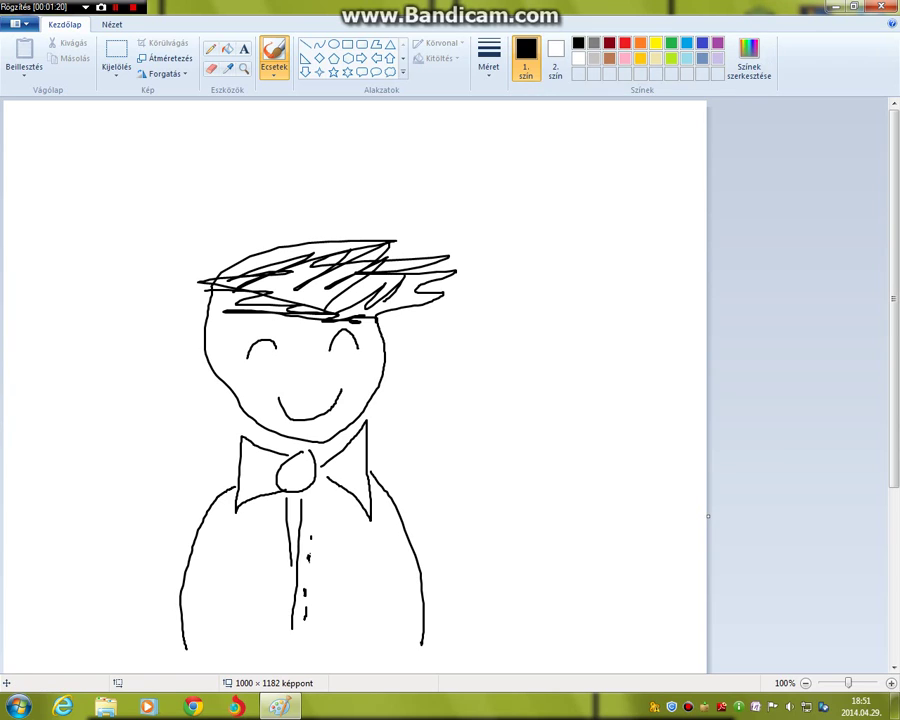
- Fill the figure's face with light yellow
click(656, 59)
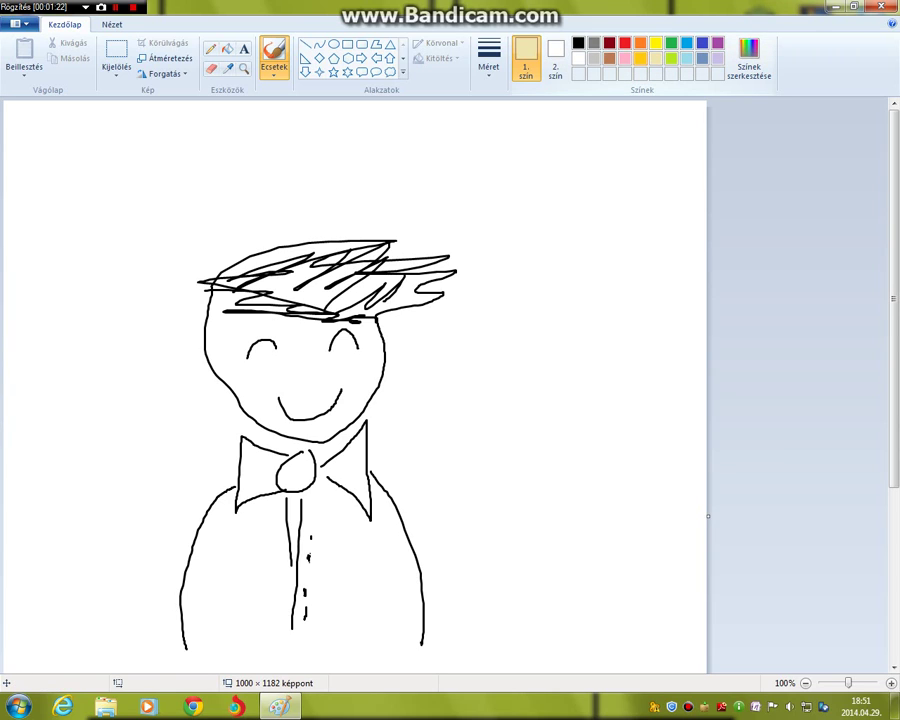
click(228, 48)
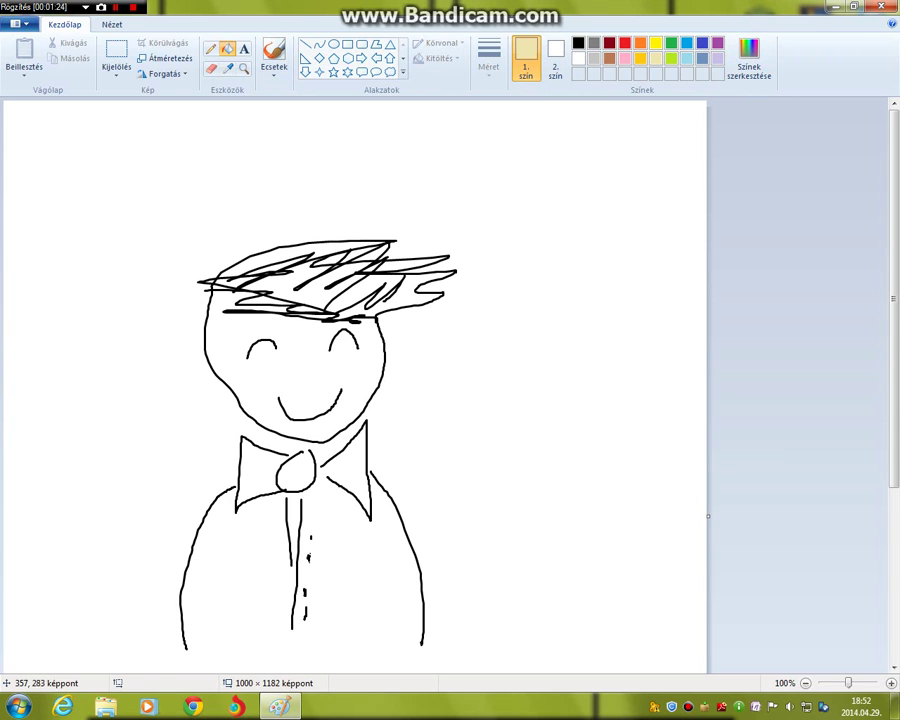
click(278, 378)
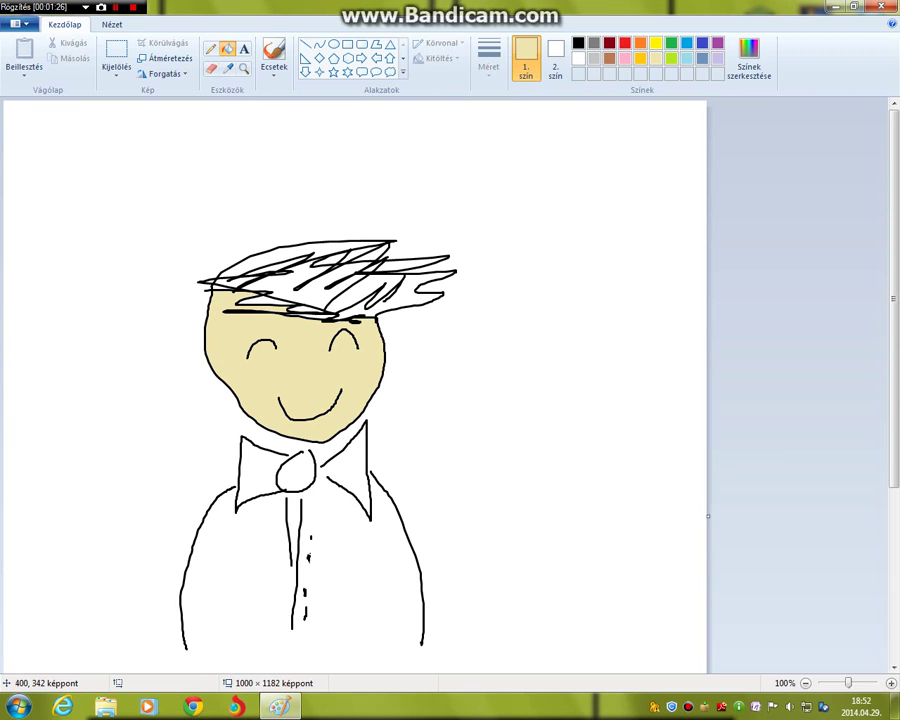
- Try filling the shirt with red, and return the background and the face to white
click(625, 43)
click(421, 618)
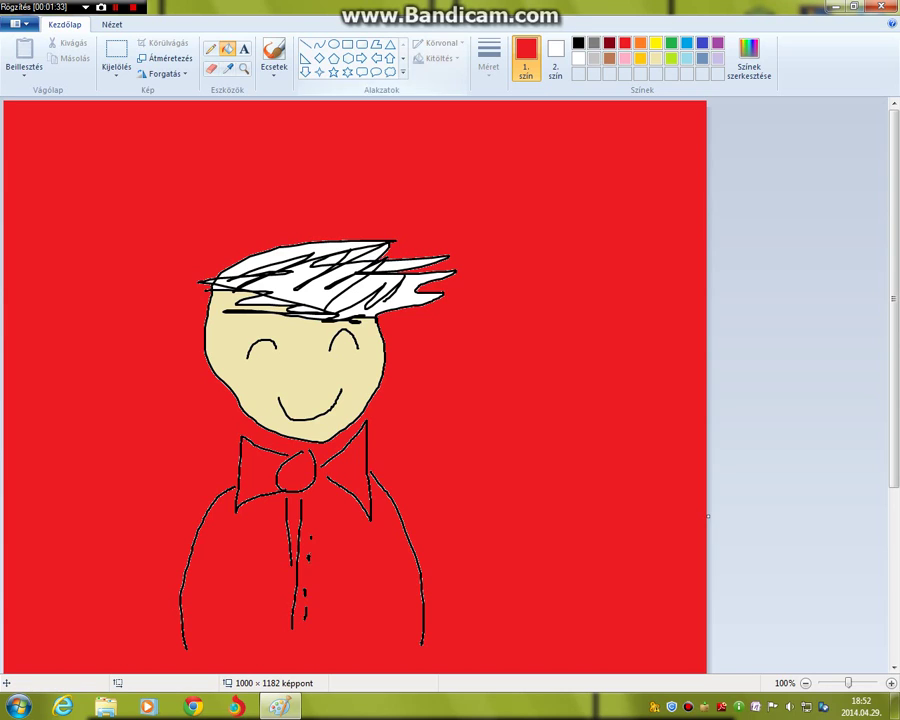
click(578, 58)
click(612, 538)
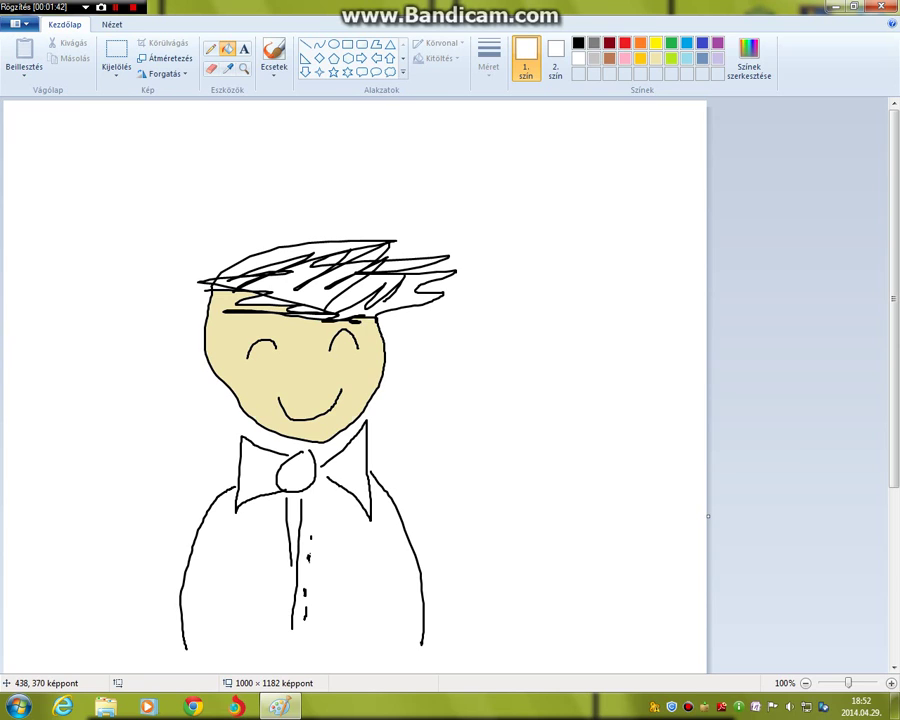
key(ctrl+z)
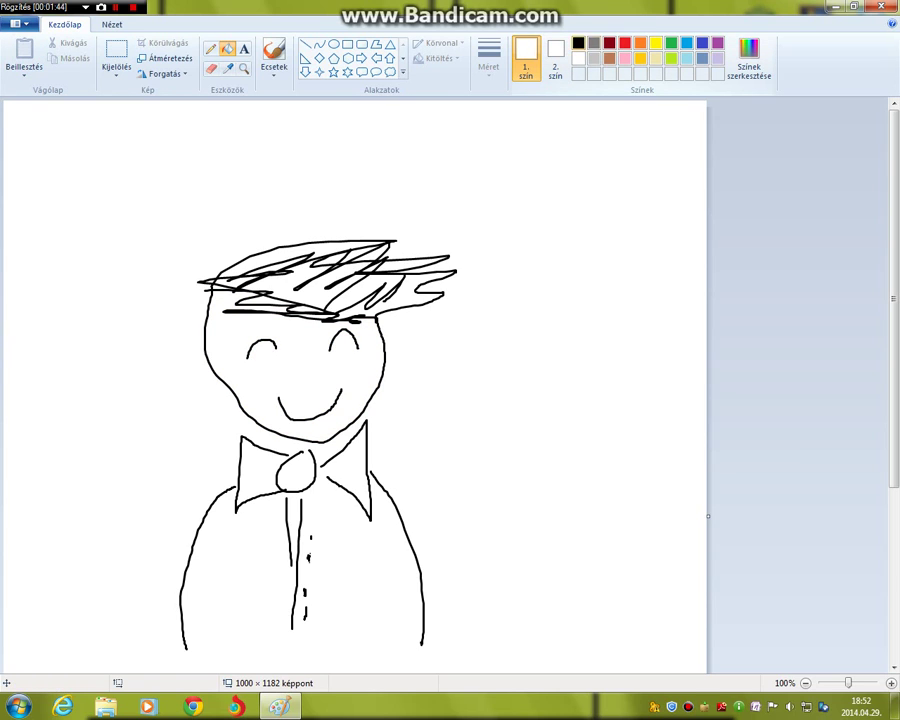
- Fill the background, the face and several gaps in the hair with black
click(578, 43)
click(523, 334)
click(348, 404)
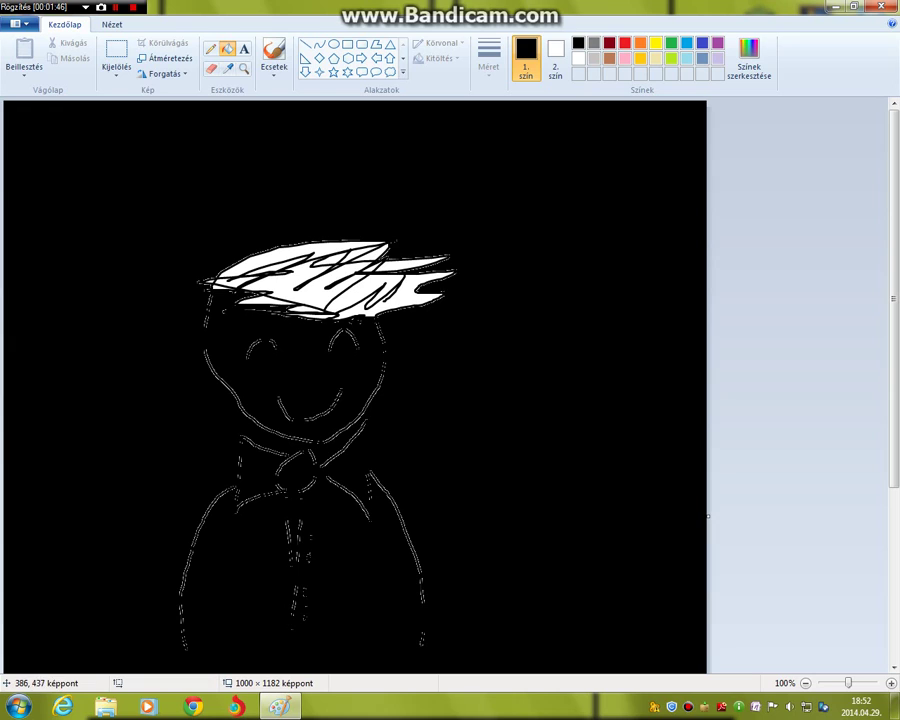
click(280, 288)
click(357, 292)
click(245, 267)
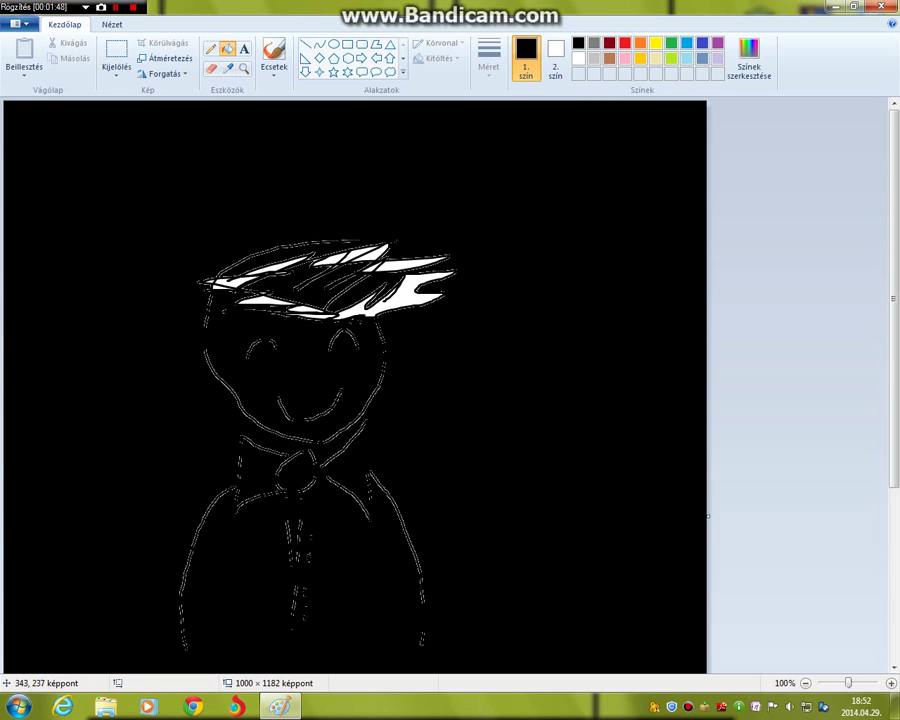
click(385, 300)
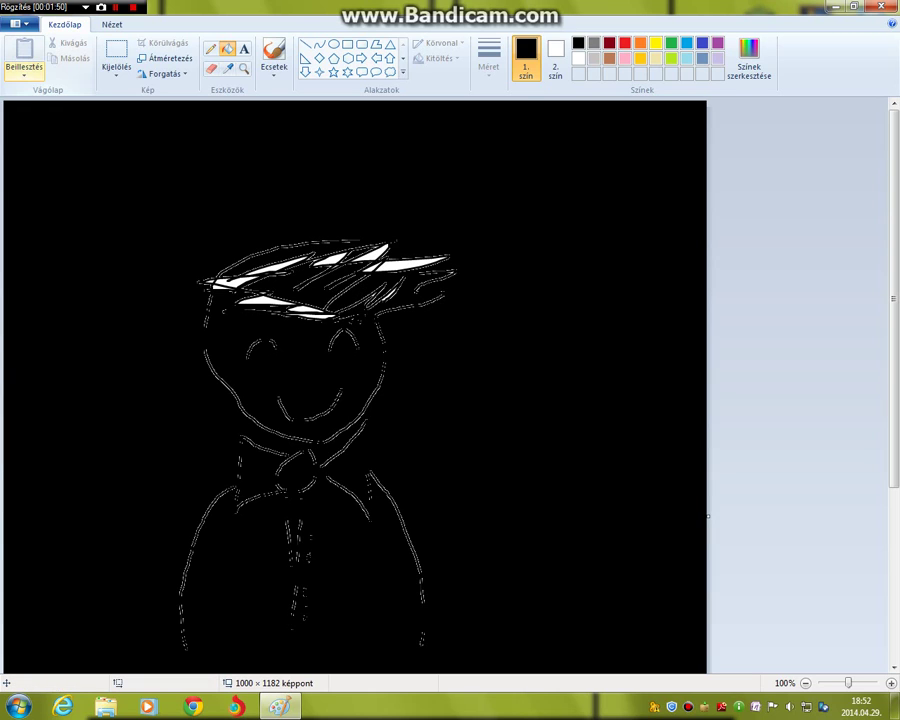
- Start a new blank picture without saving the drawing of the figure
click(15, 23)
click(32, 46)
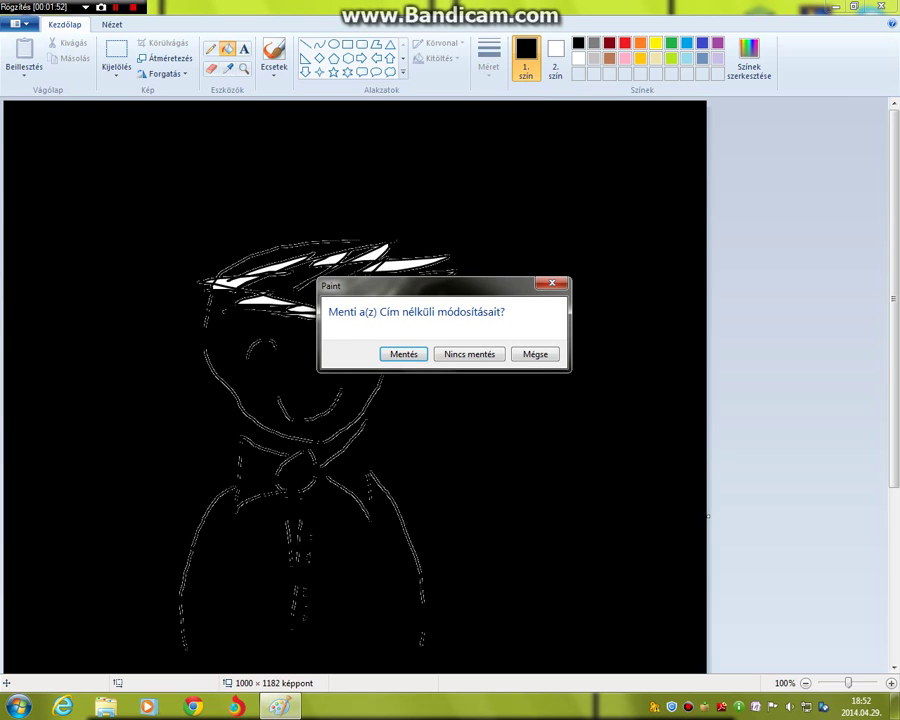
click(488, 354)
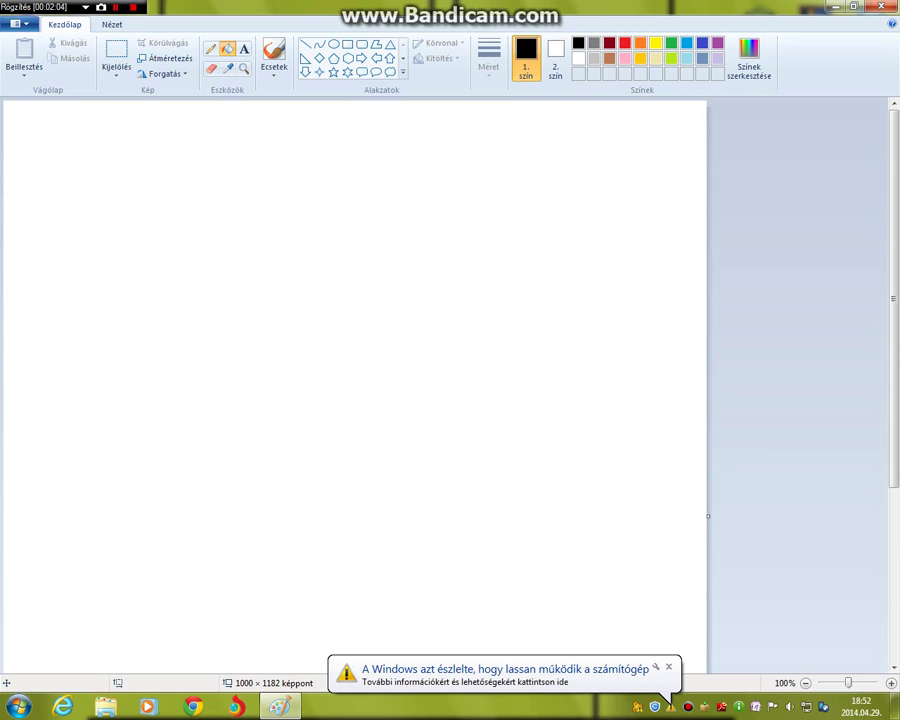
- Draw a black rectangle of about 231 × 168 px in the upper part of the blank canvas
click(347, 44)
mouse_move(207, 247)
mouse_down()
mouse_move(228, 301)
mouse_move(309, 346)
mouse_move(370, 365)
mouse_up()
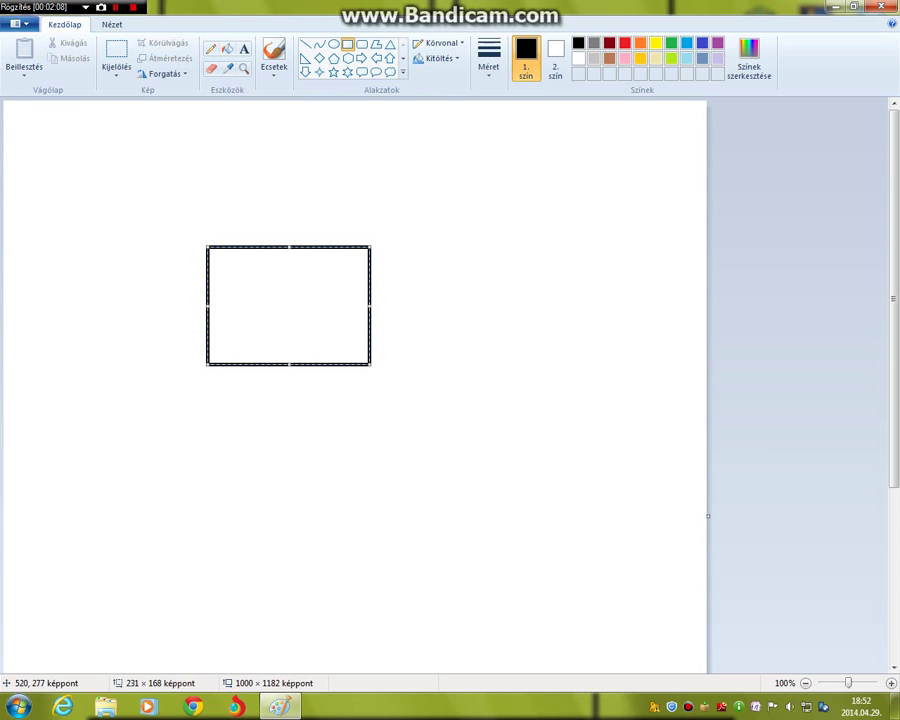
click(453, 295)
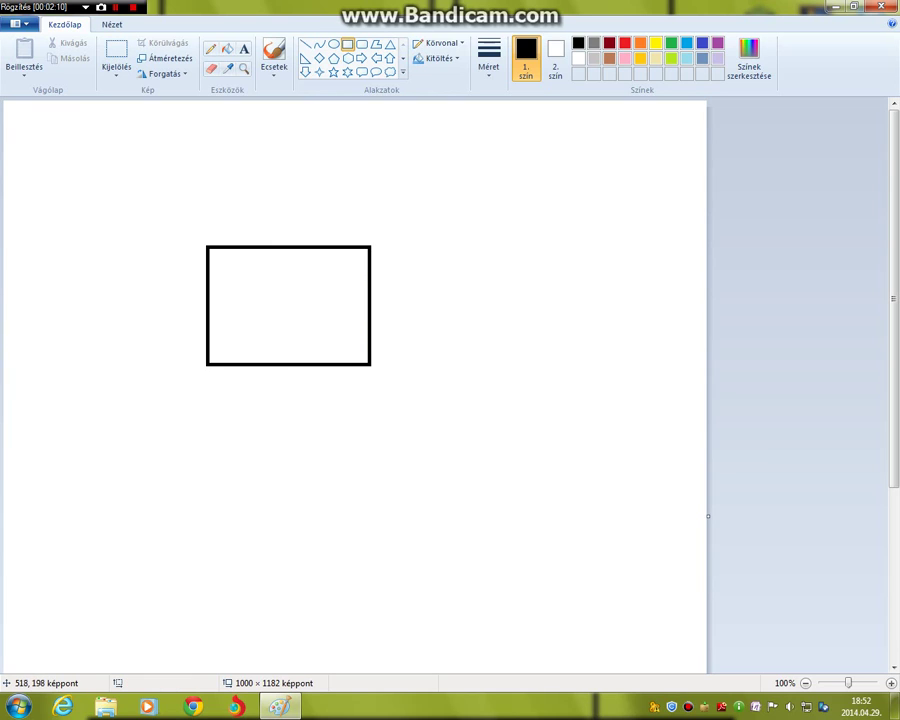
- Draw a second rectangle against the first one's right side, resize it to about 137 × 60 px and move it off the canvas
drag(369, 244, 469, 362)
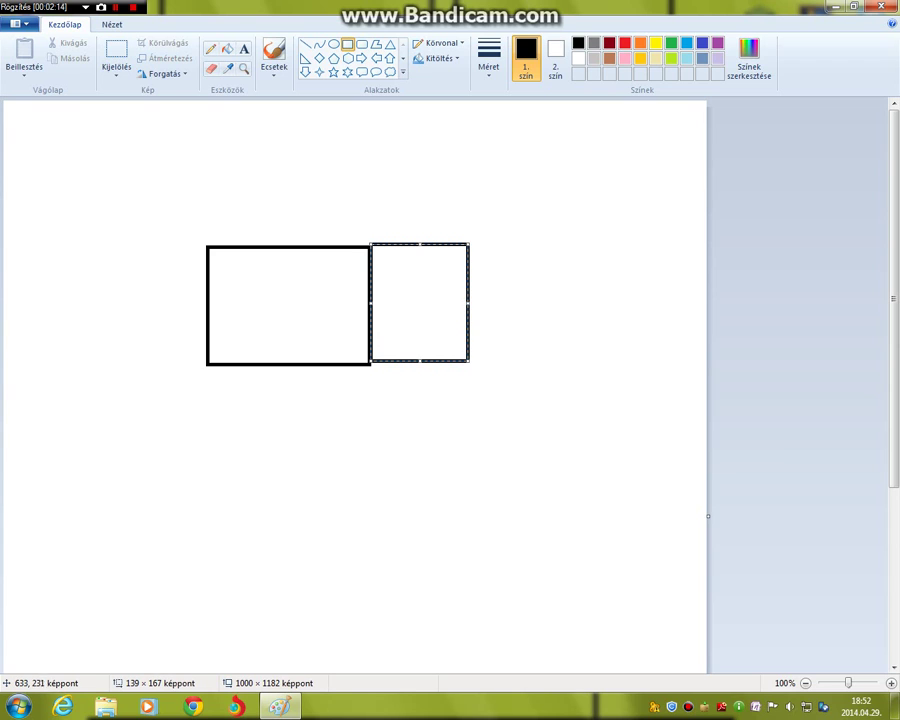
drag(439, 284, 443, 267)
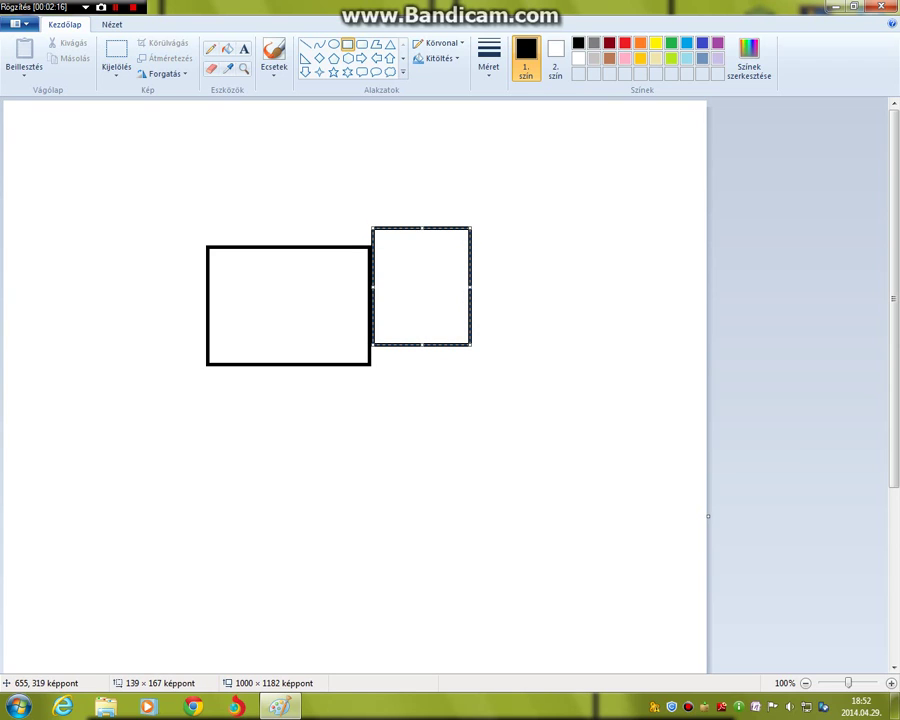
drag(423, 345, 412, 363)
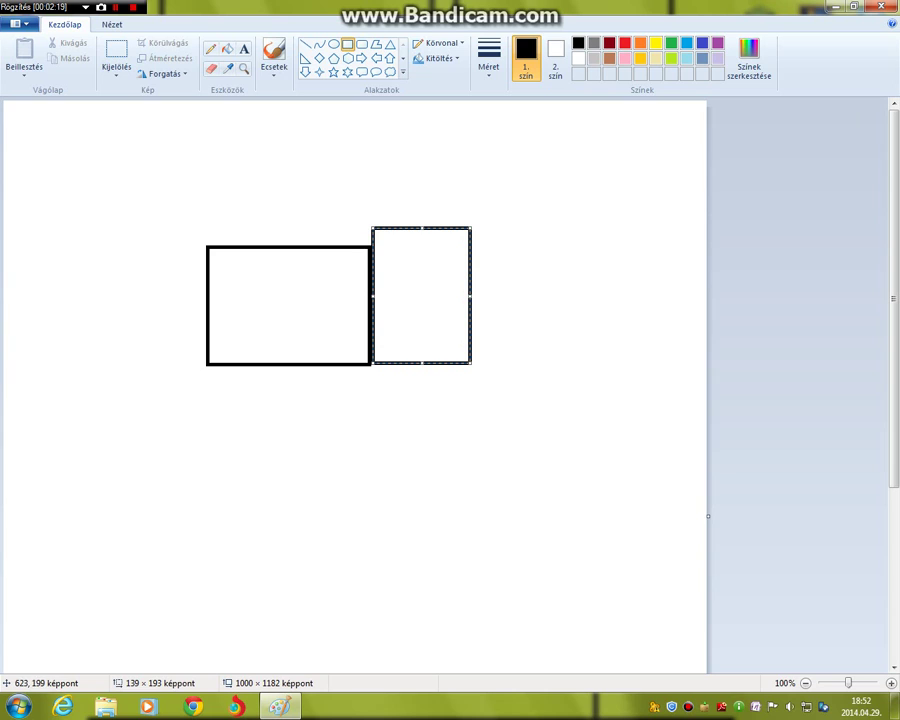
drag(472, 230, 468, 319)
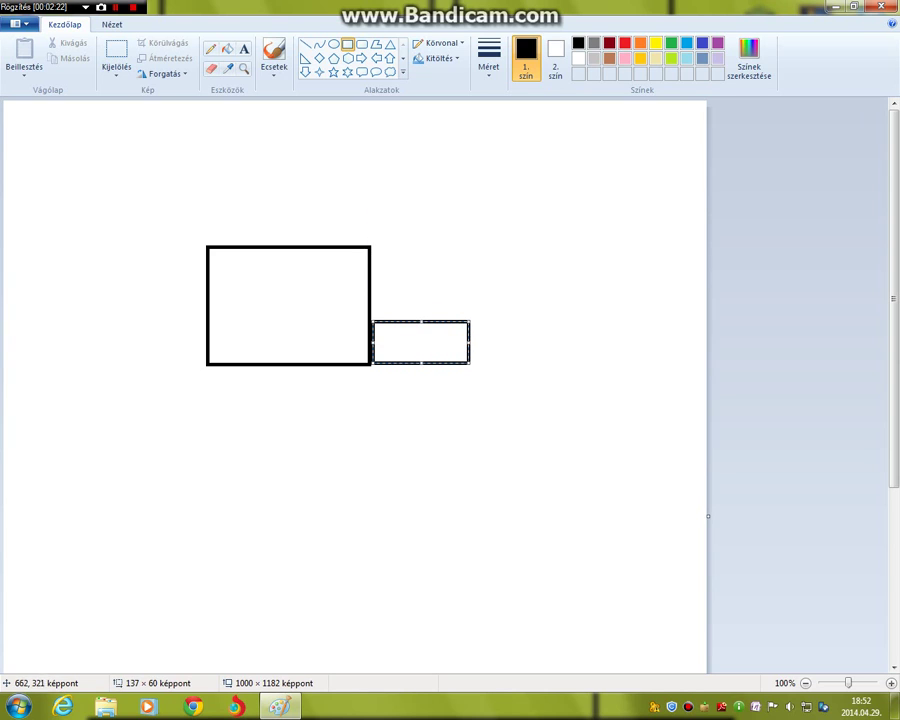
drag(402, 348, 899, 320)
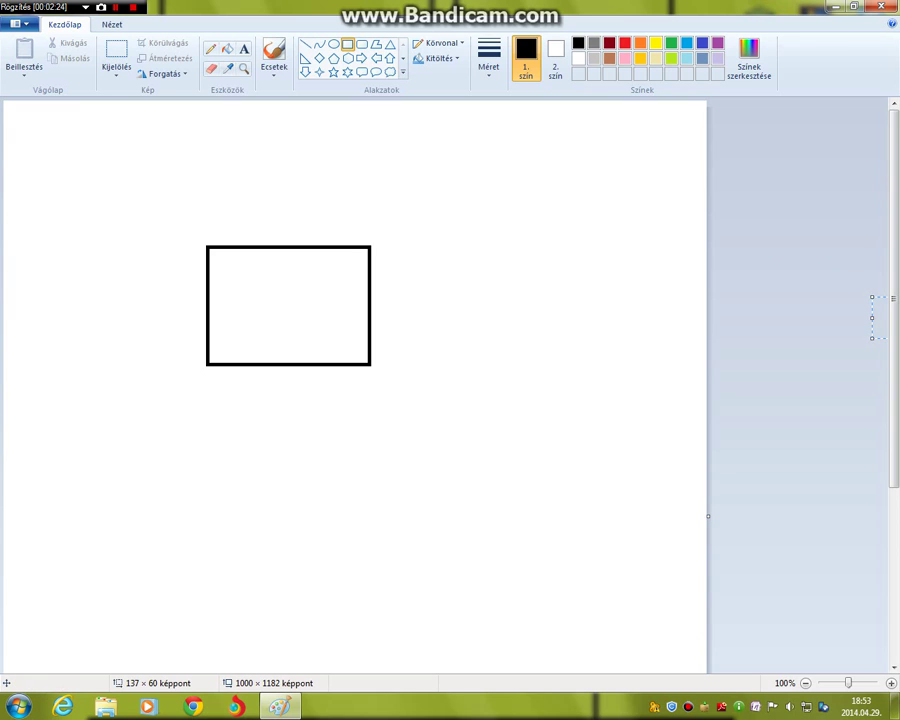
click(808, 300)
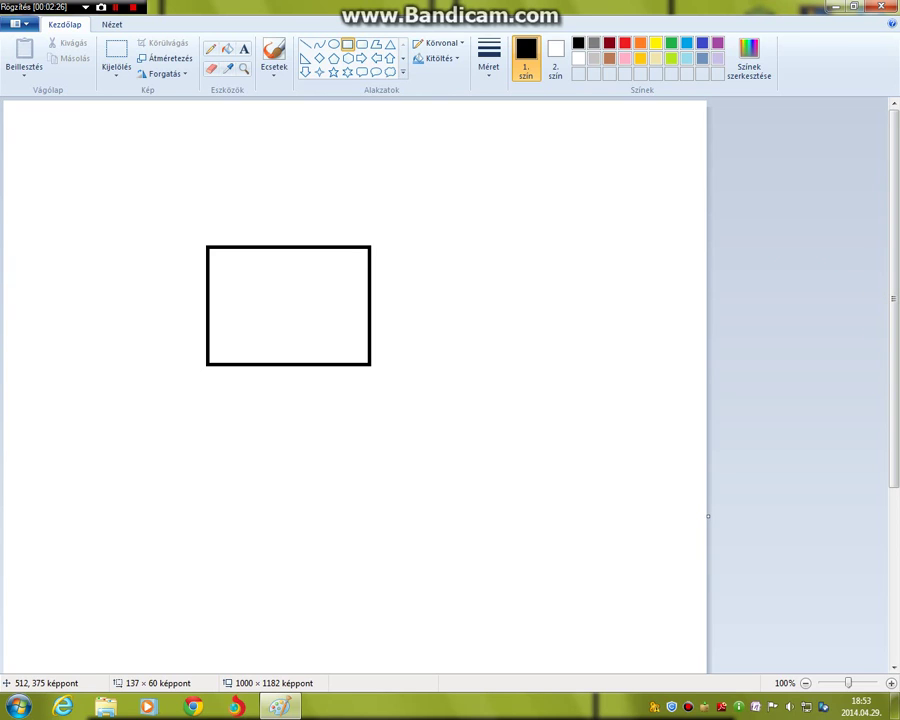
- Draw tall rectangles of about 126 × 388 px and 143 × 382 px below the first rectangle, and enlarge the second to about 455 × 462 px
mouse_move(367, 367)
mouse_down()
mouse_move(461, 481)
mouse_move(483, 609)
mouse_move(455, 638)
mouse_up()
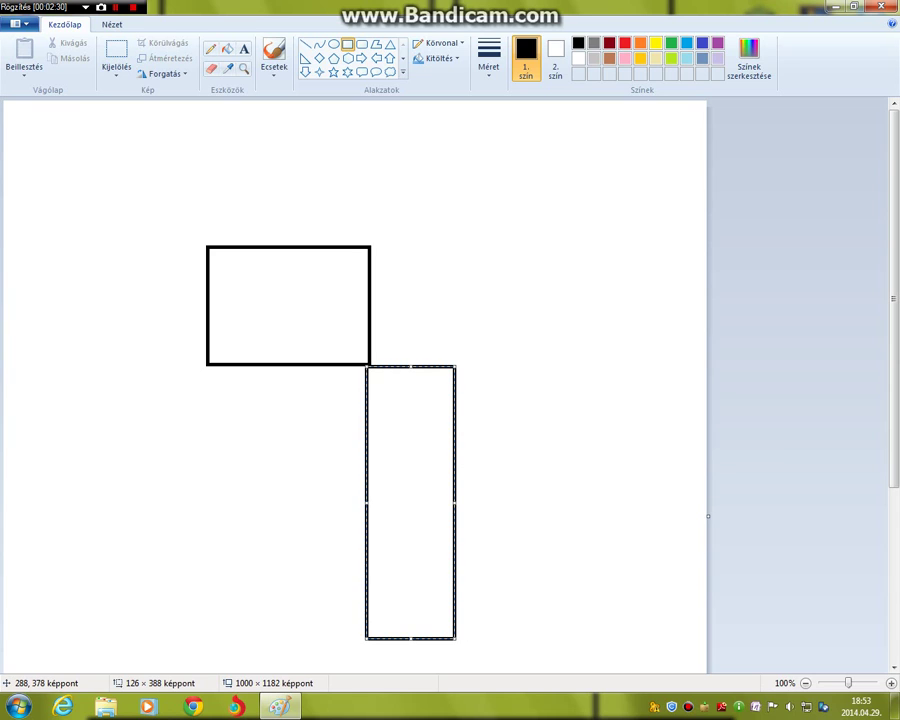
mouse_move(207, 367)
mouse_down()
mouse_move(212, 441)
mouse_move(118, 632)
mouse_up()
drag(209, 631, 219, 635)
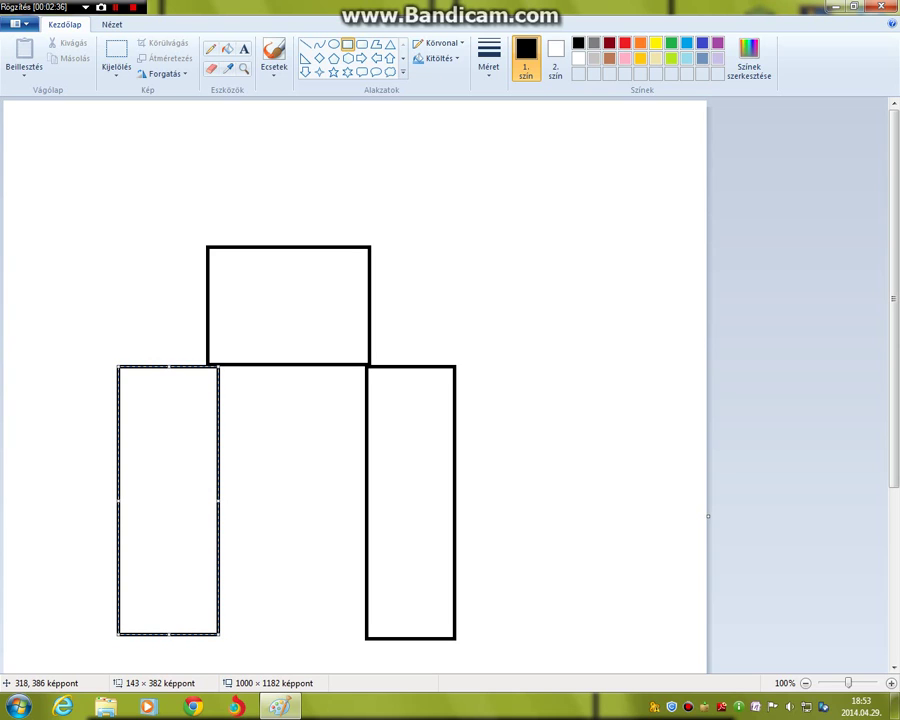
drag(220, 368, 438, 310)
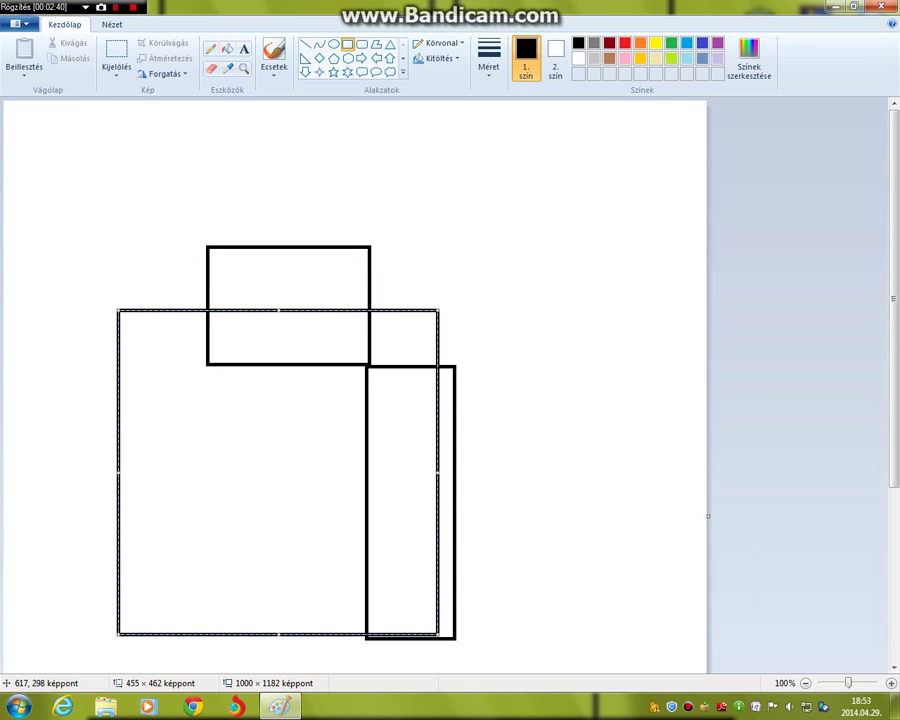
- Discard the rectangle drawing without saving and open a new blank picture
click(15, 22)
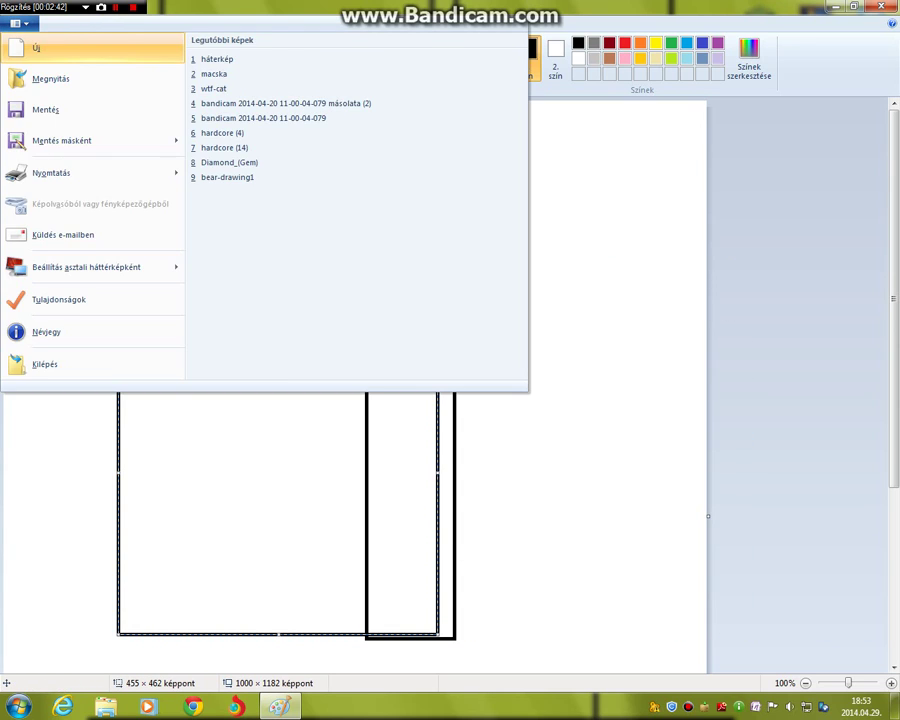
click(40, 48)
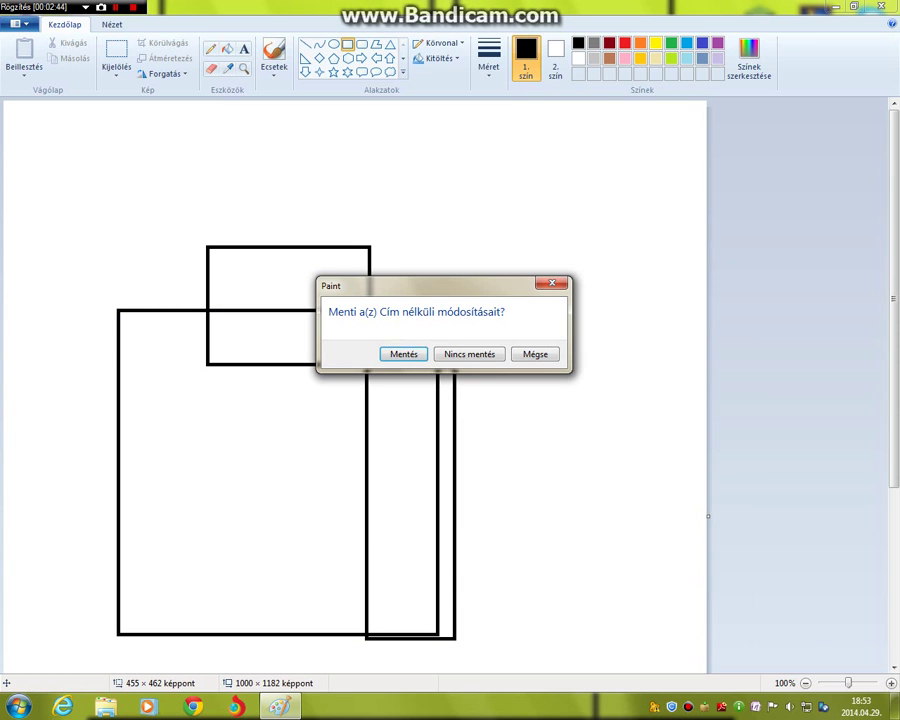
click(469, 354)
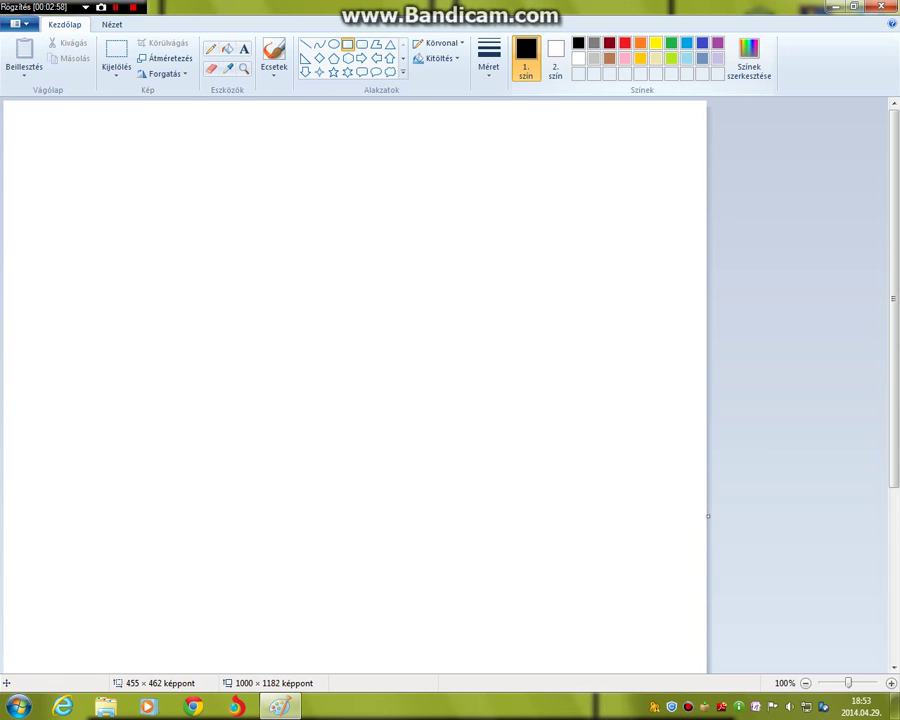
- Draw a short thin black curve with the Pencil in the canvas's left half, and set a thicker pencil line width
click(210, 48)
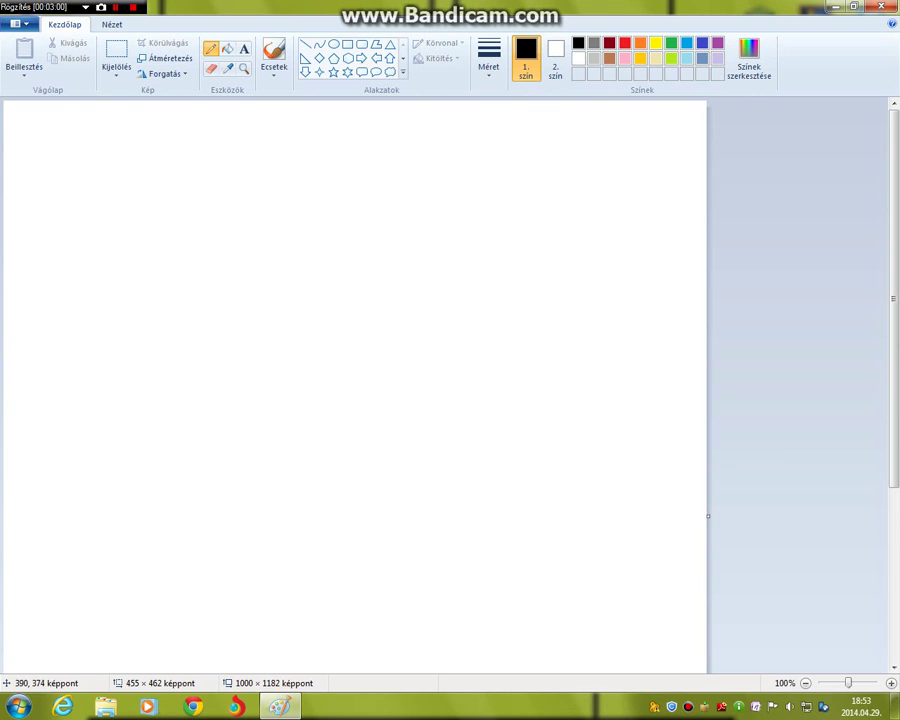
mouse_move(173, 340)
mouse_down()
mouse_move(171, 307)
mouse_move(239, 296)
mouse_up()
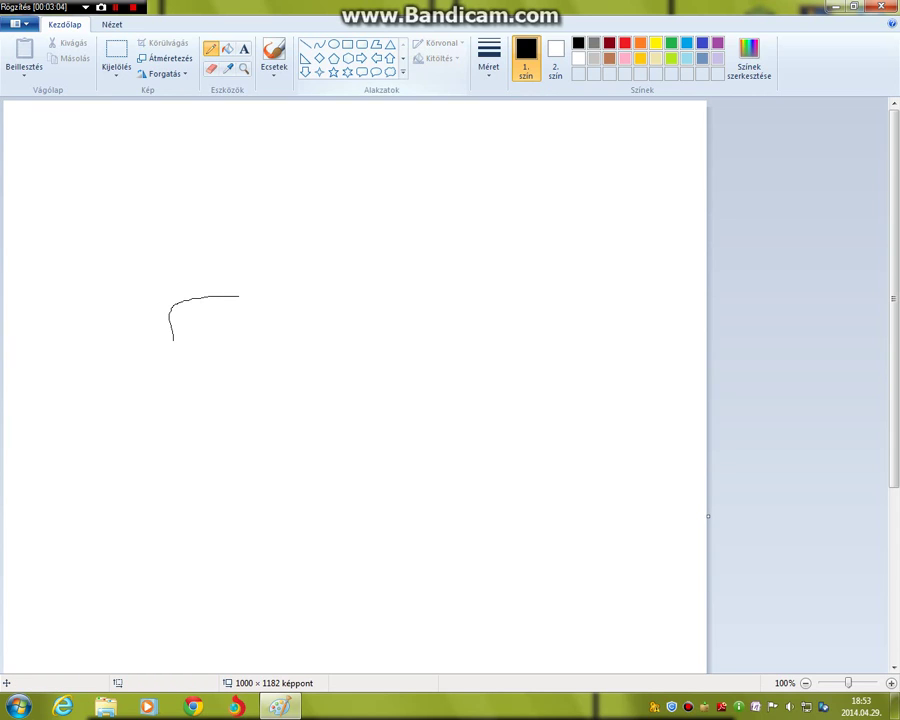
click(488, 62)
click(520, 180)
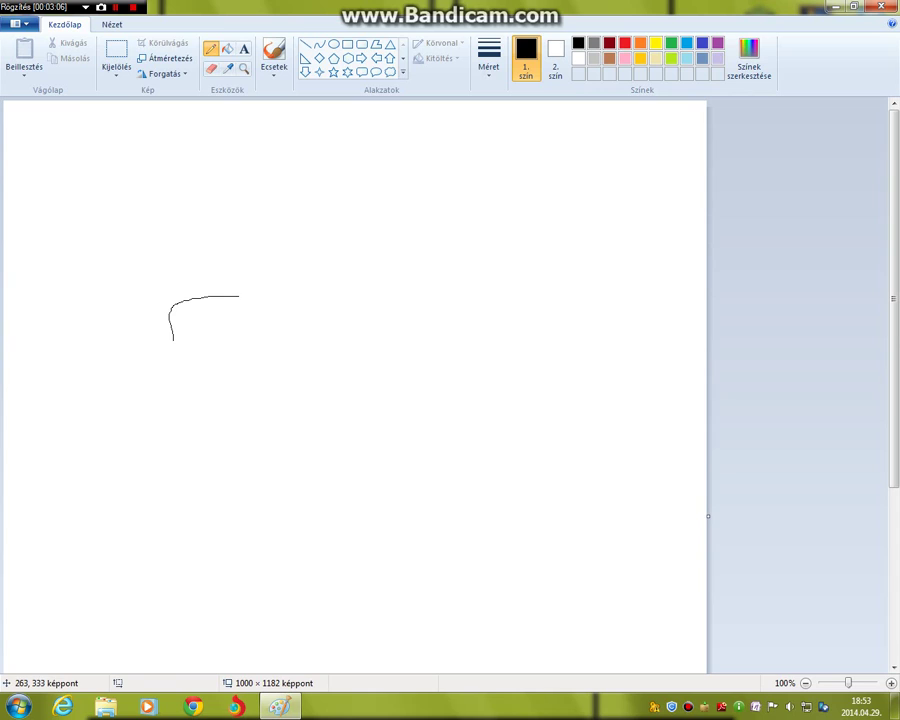
- Draw two partly open eye-like outlines in thick black pencil strokes and one long sweeping line looping across the canvas
mouse_move(174, 342)
mouse_down()
mouse_move(168, 307)
mouse_move(237, 297)
mouse_up()
drag(179, 352, 252, 335)
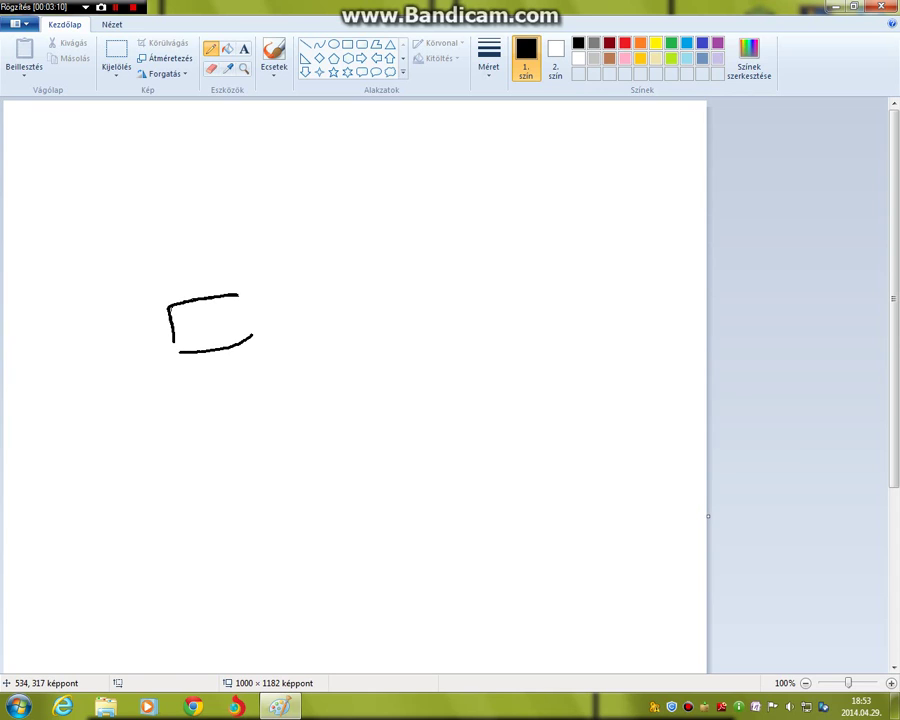
mouse_move(396, 324)
mouse_down()
mouse_move(395, 301)
mouse_move(341, 291)
mouse_up()
drag(312, 337, 383, 346)
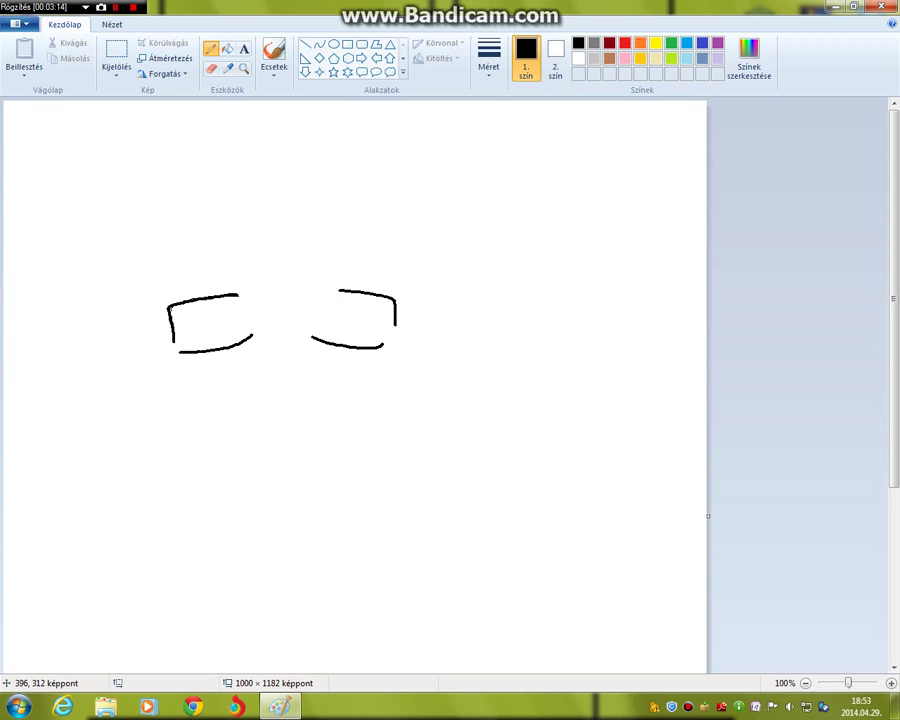
mouse_move(282, 320)
mouse_down()
mouse_move(720, 182)
mouse_move(532, 518)
mouse_up()
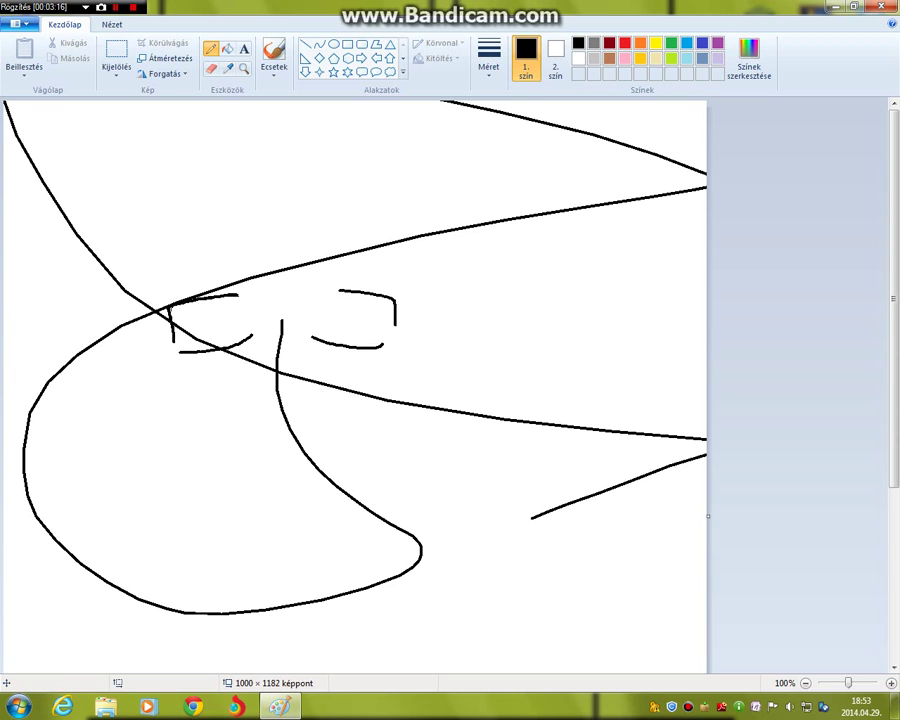
- Discard the eye-outline drawing without saving and open a new blank picture
click(19, 24)
click(40, 46)
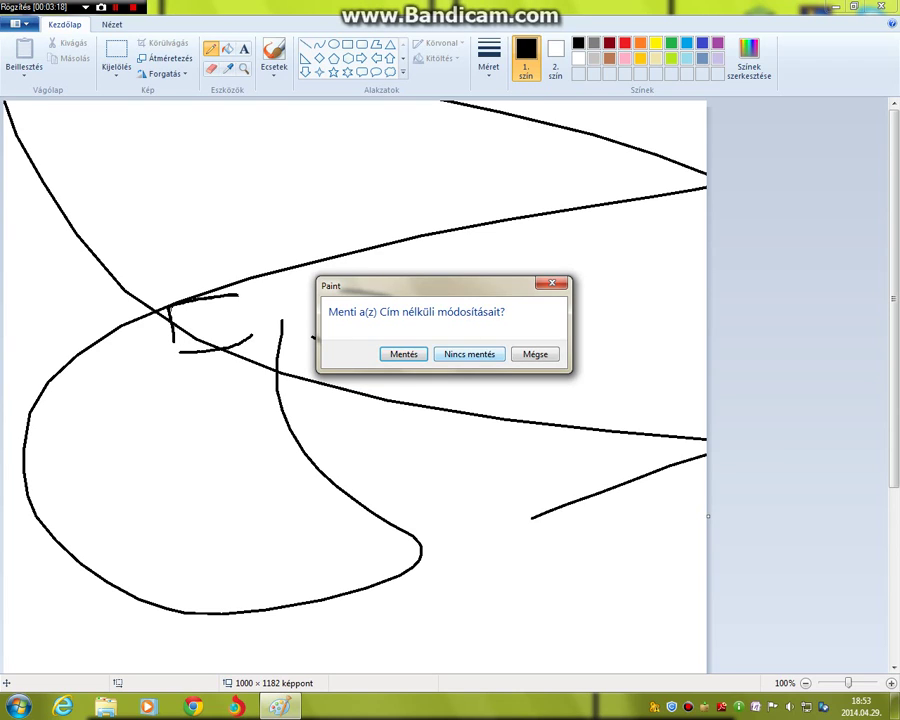
key(n)
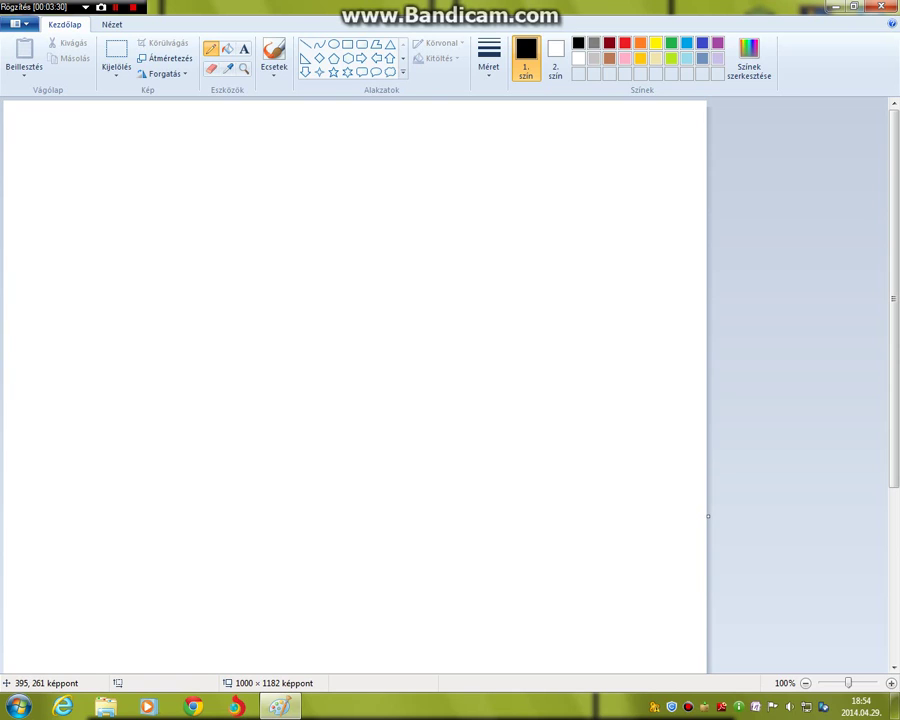
- Draw a tapered ice-cream cone with crossing hatch lines in the middle of the canvas, topped by a large rounded scoop
mouse_move(267, 335)
mouse_down()
mouse_move(231, 463)
mouse_move(239, 508)
mouse_move(272, 523)
mouse_move(298, 514)
mouse_move(329, 476)
mouse_move(491, 361)
mouse_move(474, 330)
mouse_move(290, 329)
mouse_up()
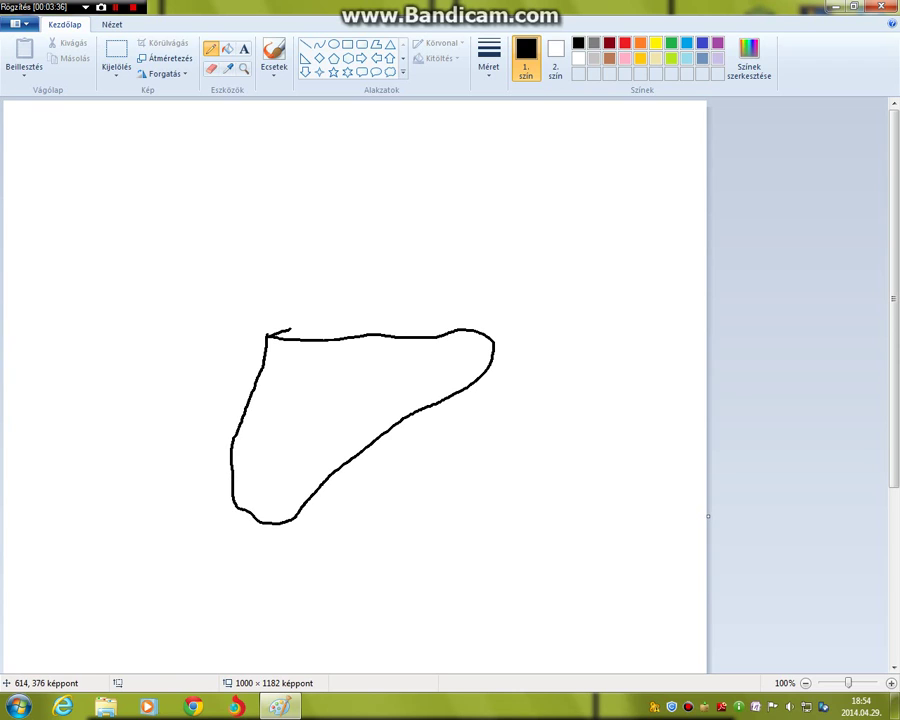
drag(456, 342, 411, 424)
drag(396, 356, 324, 470)
drag(326, 355, 298, 463)
drag(265, 392, 217, 470)
drag(281, 365, 490, 398)
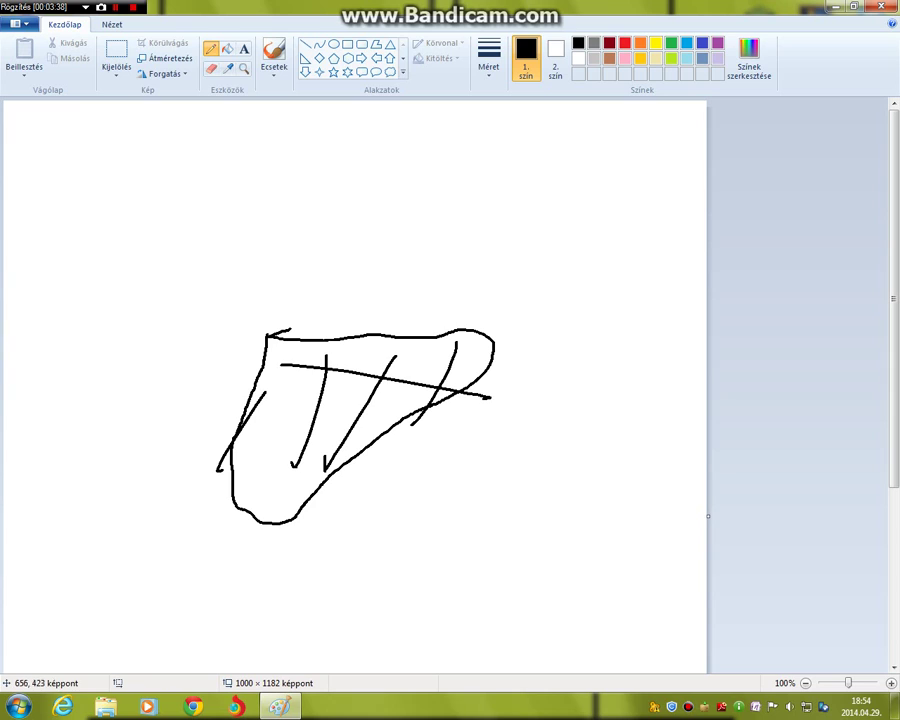
drag(228, 389, 398, 408)
mouse_move(117, 421)
mouse_down()
mouse_move(258, 472)
mouse_move(325, 470)
mouse_up()
drag(254, 484, 270, 500)
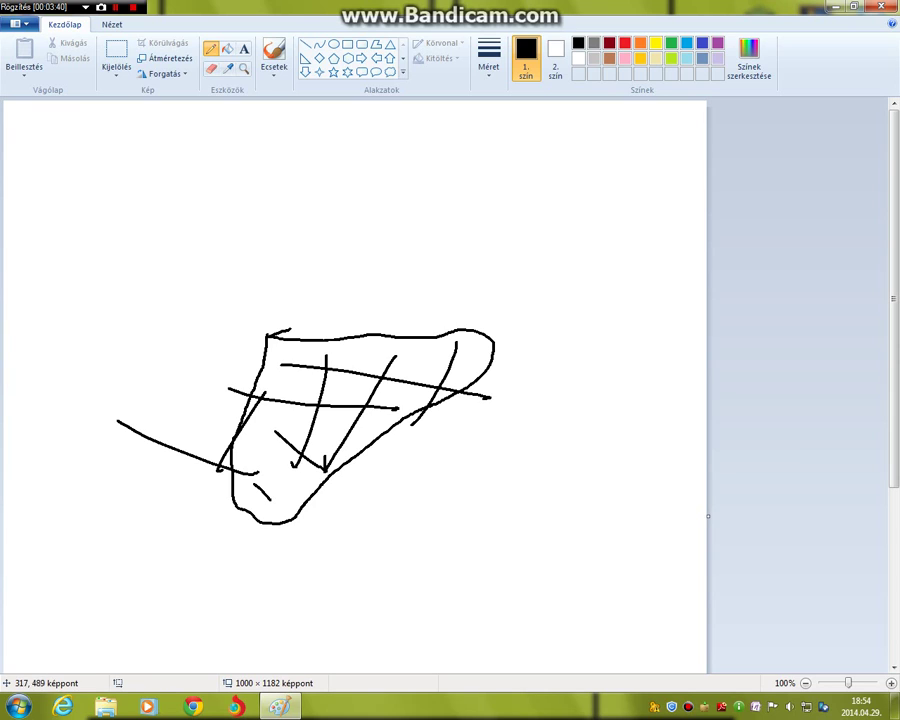
drag(258, 445, 267, 435)
mouse_move(314, 303)
mouse_down()
mouse_move(273, 314)
mouse_move(411, 314)
mouse_move(501, 286)
mouse_move(449, 299)
mouse_move(430, 353)
mouse_up()
mouse_move(474, 296)
mouse_down()
mouse_move(410, 104)
mouse_move(262, 301)
mouse_move(342, 190)
mouse_up()
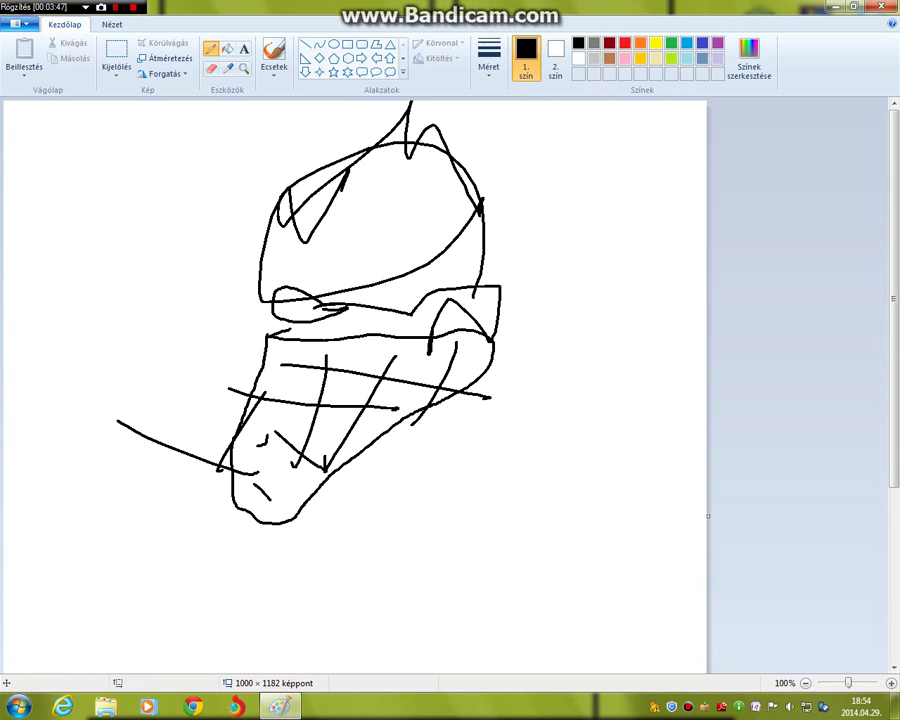
- Discard the ice-cream drawing without saving and open a new blank picture
click(15, 22)
click(40, 364)
click(469, 354)
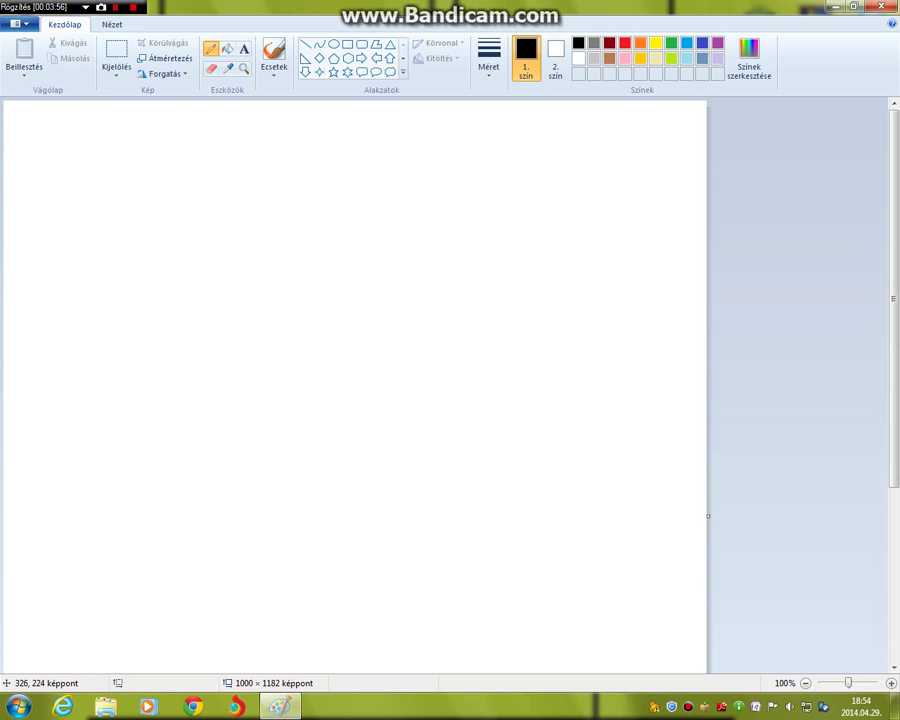
- Draw a large foot-shaped outline with looped toes, and add a double-lined open mouth and two arched eyes inside it
mouse_move(200, 265)
mouse_down()
mouse_move(210, 222)
mouse_move(264, 205)
mouse_move(322, 231)
mouse_move(470, 253)
mouse_up()
mouse_move(201, 268)
mouse_down()
mouse_move(205, 349)
mouse_move(244, 421)
mouse_move(267, 540)
mouse_move(347, 614)
mouse_move(408, 505)
mouse_move(410, 419)
mouse_move(502, 231)
mouse_up()
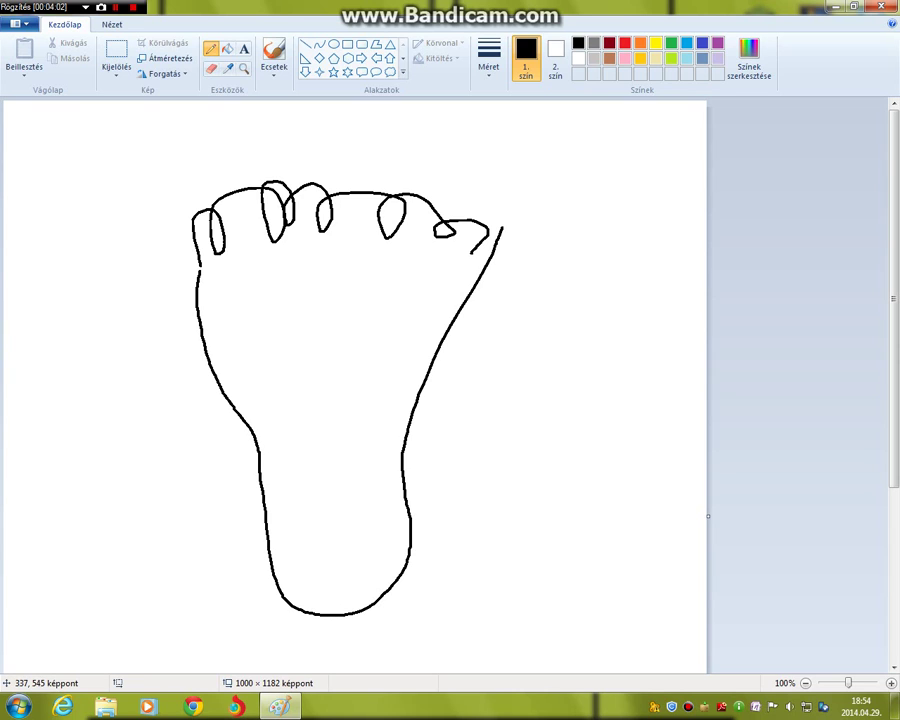
mouse_move(271, 407)
mouse_down()
mouse_move(338, 404)
mouse_move(355, 425)
mouse_move(337, 471)
mouse_move(345, 522)
mouse_move(308, 558)
mouse_move(287, 501)
mouse_move(280, 414)
mouse_move(333, 417)
mouse_move(338, 441)
mouse_move(330, 528)
mouse_move(300, 515)
mouse_move(297, 417)
mouse_up()
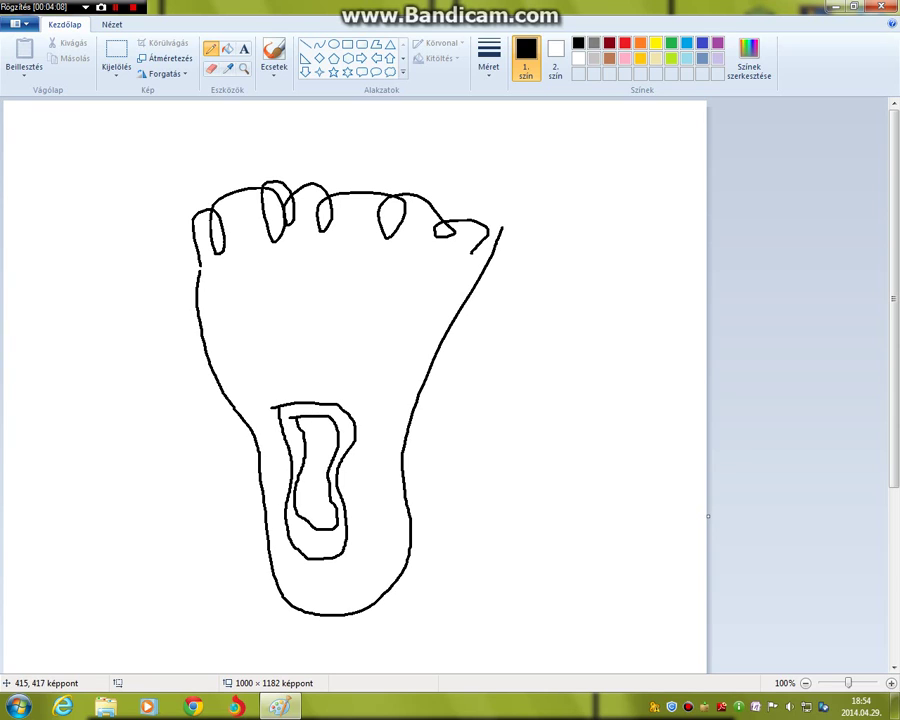
drag(235, 312, 290, 314)
drag(354, 307, 397, 309)
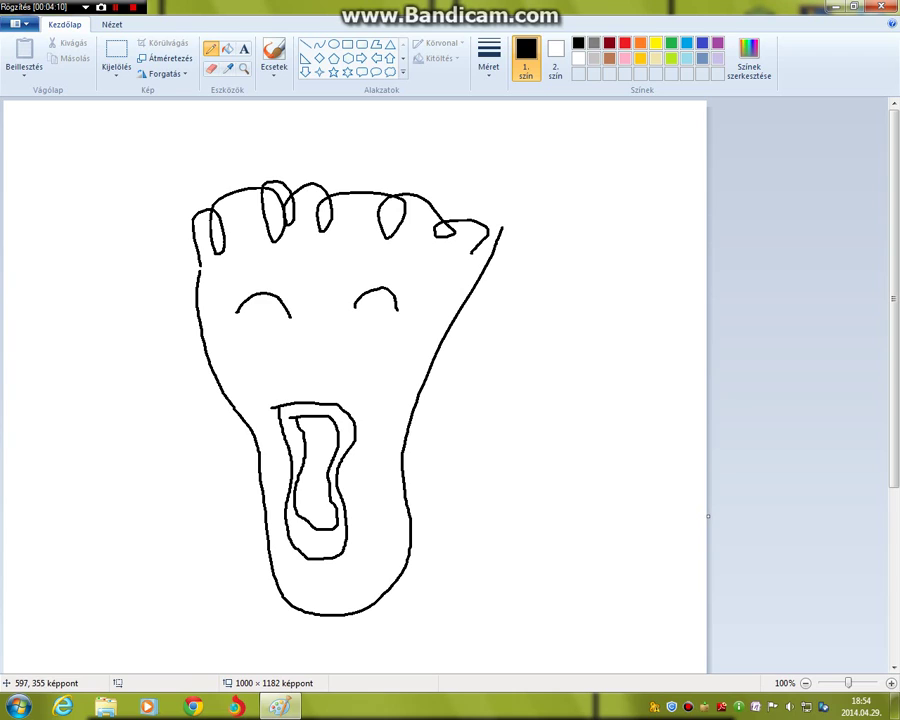
- Draw a curved arm beside the foot's heel, ending in a ring with an upright oval filled with zigzag lines
mouse_move(478, 463)
mouse_down()
mouse_move(480, 532)
mouse_move(393, 600)
mouse_up()
mouse_move(425, 615)
mouse_down()
mouse_move(523, 480)
mouse_move(519, 471)
mouse_move(469, 465)
mouse_move(463, 432)
mouse_move(489, 429)
mouse_move(475, 444)
mouse_move(511, 454)
mouse_move(528, 440)
mouse_move(511, 424)
mouse_move(540, 427)
mouse_move(509, 441)
mouse_up()
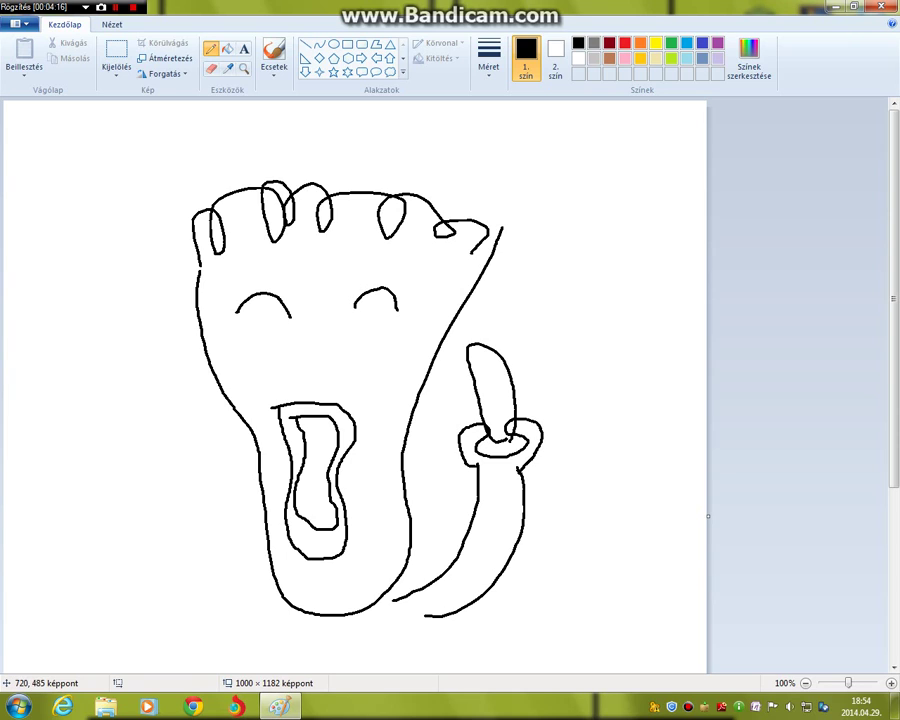
mouse_move(471, 366)
mouse_down()
mouse_move(510, 383)
mouse_move(488, 409)
mouse_move(502, 399)
mouse_move(505, 432)
mouse_up()
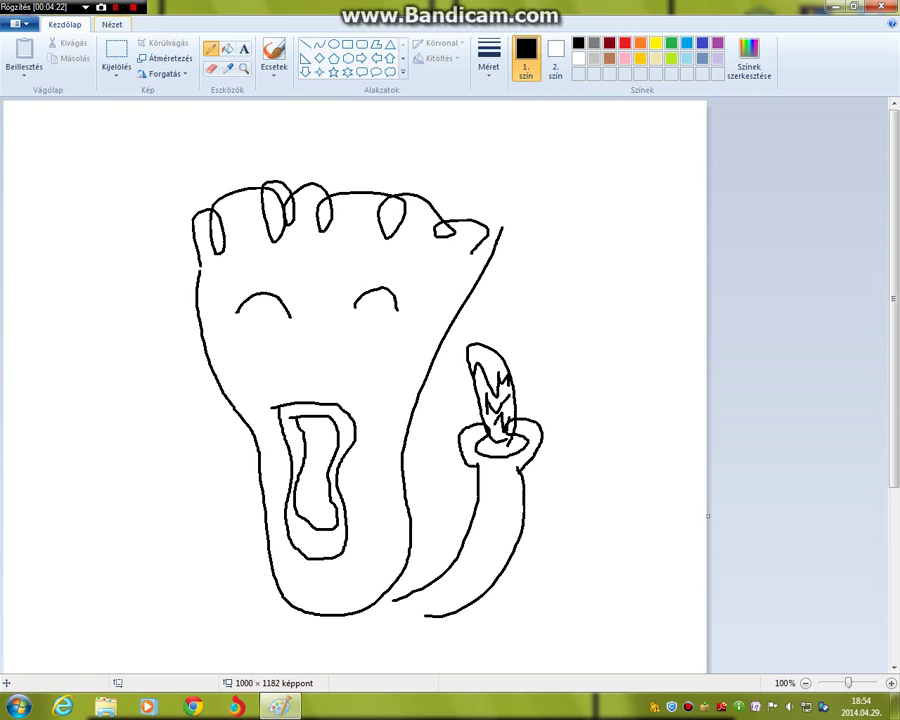
- Discard the foot-face drawing without saving and open a new blank picture
click(18, 23)
click(18, 23)
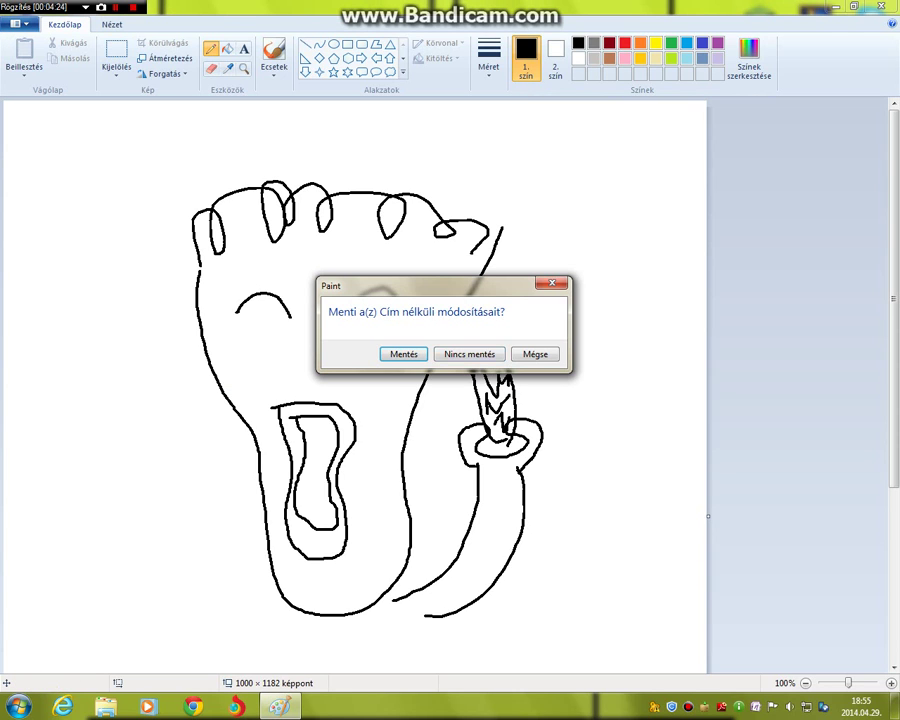
click(465, 352)
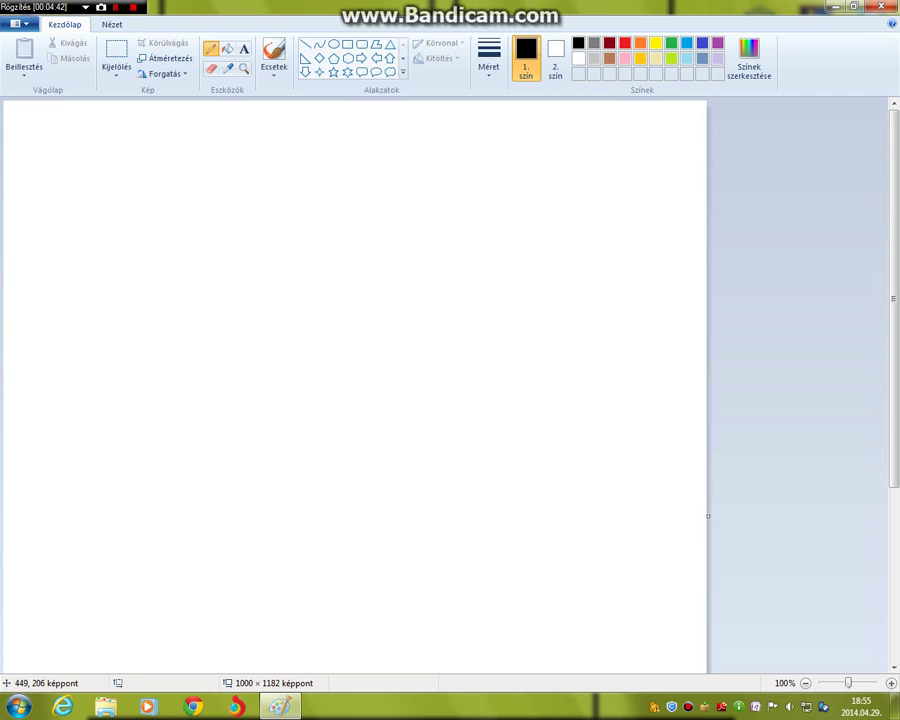
- Draw a figure with a small round head, a large round body, two three-fingered stick arms and two line legs with feet
mouse_move(311, 193)
mouse_down()
mouse_move(317, 286)
mouse_move(305, 288)
mouse_move(255, 618)
mouse_move(317, 319)
mouse_up()
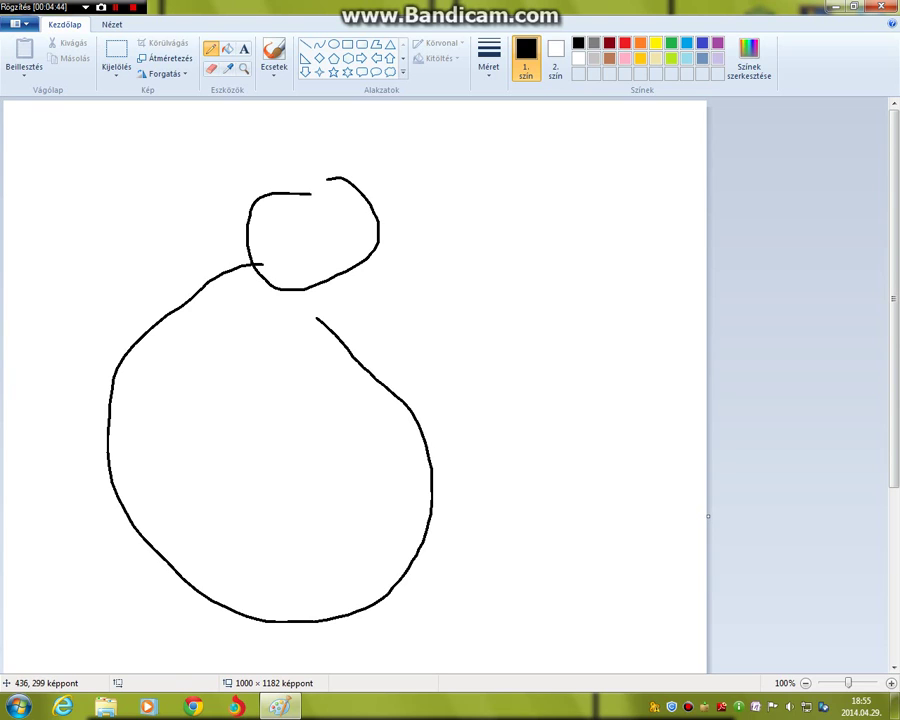
mouse_move(125, 355)
mouse_down()
mouse_move(94, 283)
mouse_move(110, 327)
mouse_move(142, 280)
mouse_up()
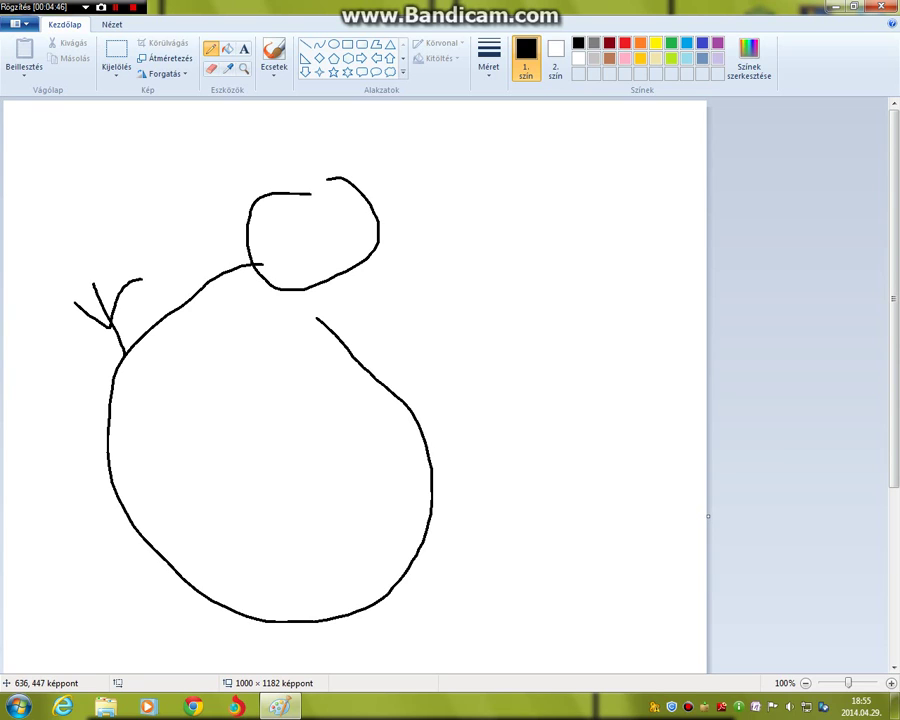
mouse_move(413, 407)
mouse_down()
mouse_move(469, 355)
mouse_move(445, 369)
mouse_move(494, 374)
mouse_up()
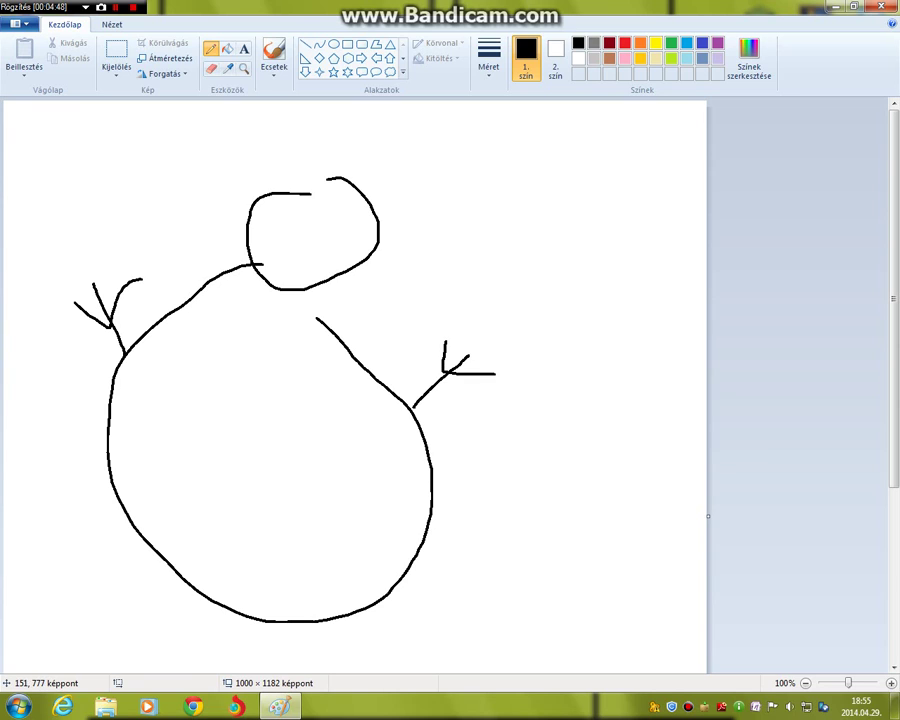
drag(190, 590, 100, 654)
drag(310, 622, 417, 658)
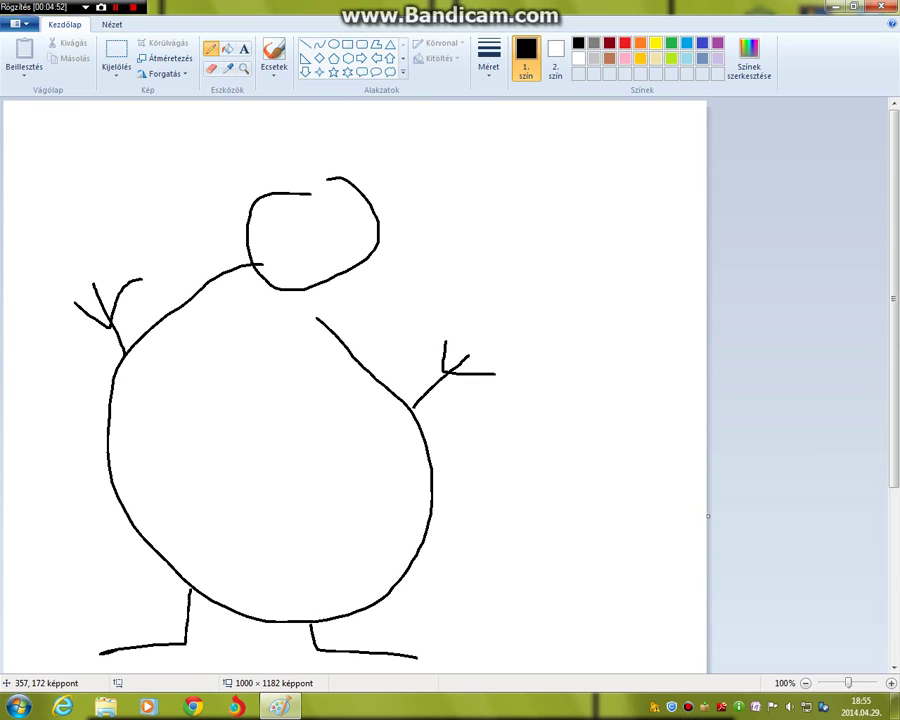
- Add angular glasses, a straight mouth and small facial marks to the figure's head, and a V-shaped line with two dots on its body
mouse_move(270, 210)
mouse_down()
mouse_move(302, 236)
mouse_move(307, 212)
mouse_move(246, 210)
mouse_up()
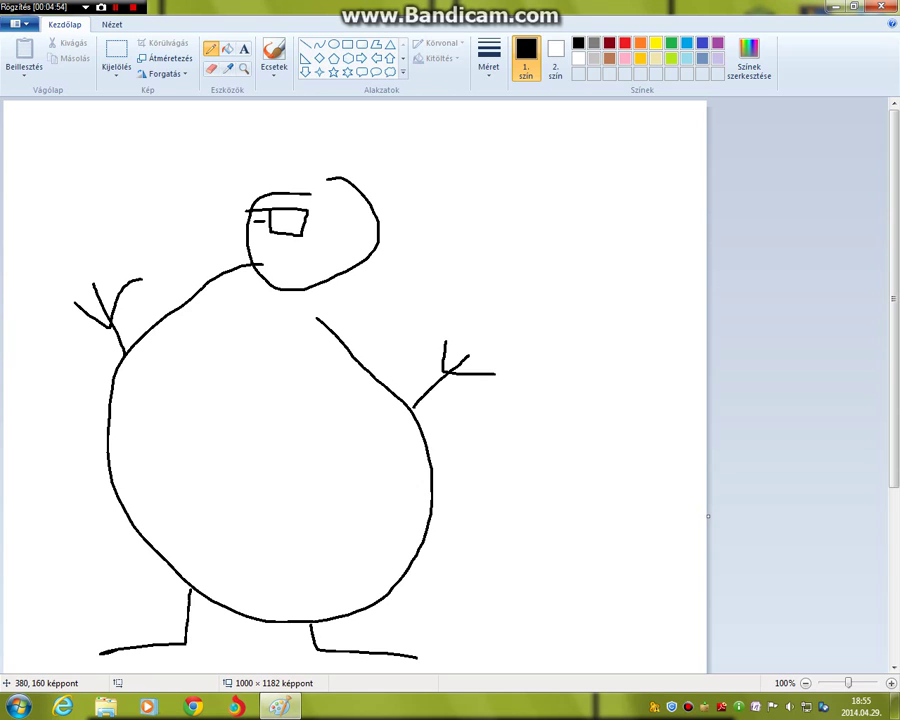
mouse_move(307, 226)
mouse_down()
mouse_move(335, 210)
mouse_move(337, 243)
mouse_move(351, 226)
mouse_move(339, 211)
mouse_move(372, 217)
mouse_up()
drag(277, 258, 338, 254)
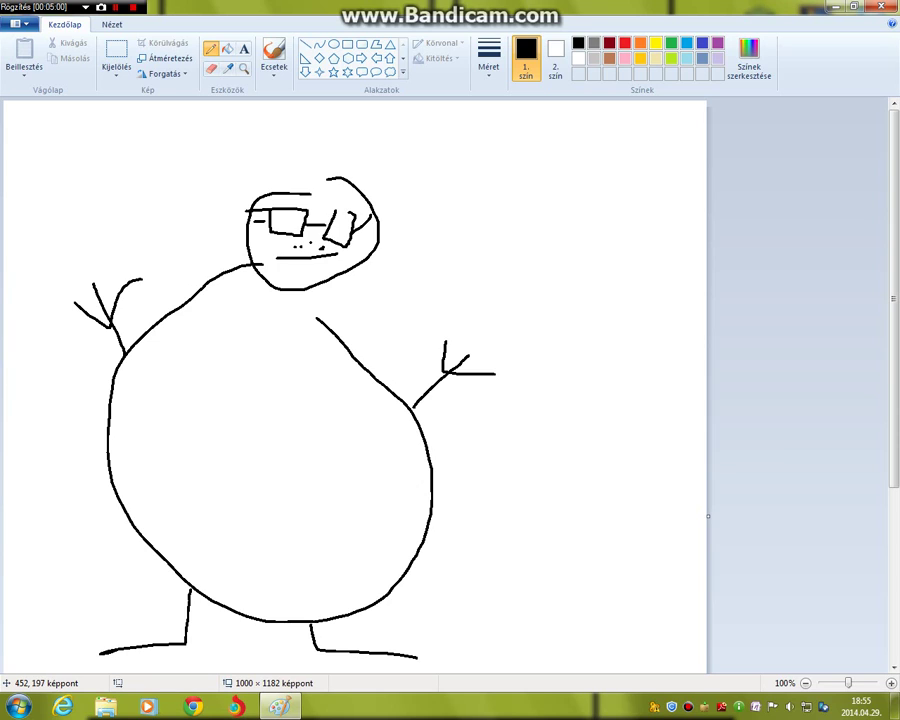
drag(311, 242, 295, 266)
mouse_move(208, 299)
mouse_down()
mouse_move(326, 438)
mouse_move(344, 360)
mouse_up()
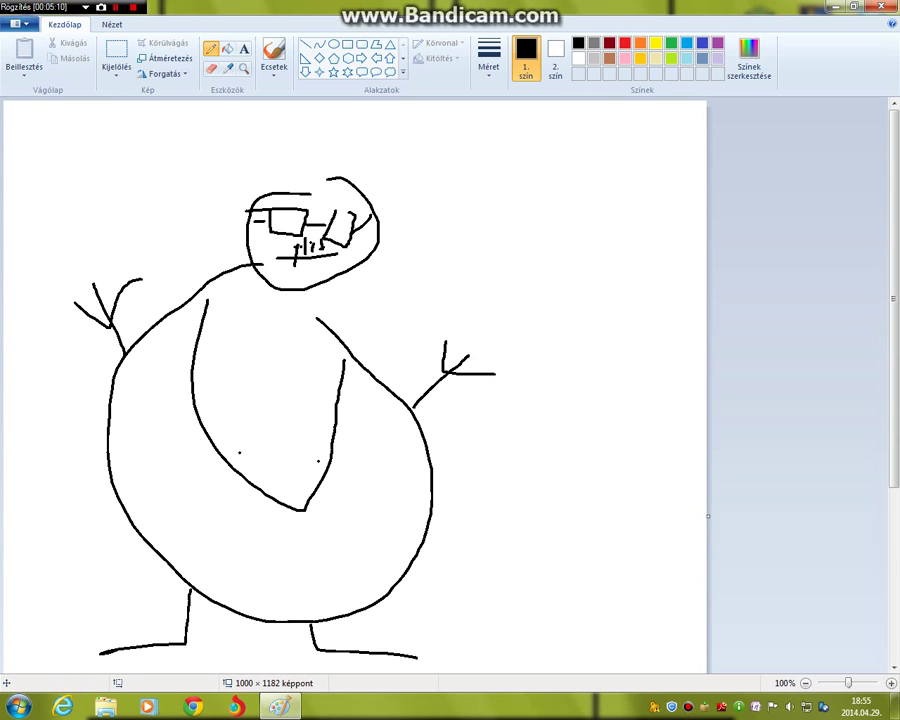
- Discard the glasses-wearing figure without saving and open a new blank picture
click(19, 24)
click(40, 46)
key(ctrl+n)
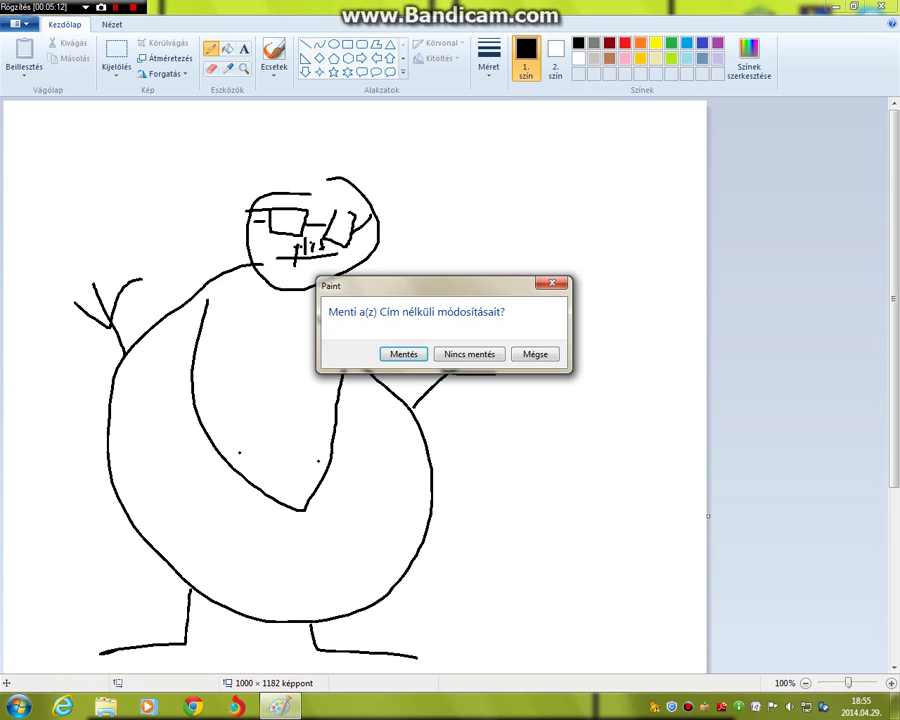
click(470, 354)
- Draw a new figure's small oval head and large oval body, adding two dotted curves, a belly curve and a navel
mouse_move(276, 190)
mouse_down()
mouse_move(223, 230)
mouse_move(250, 258)
mouse_move(151, 360)
mouse_move(320, 295)
mouse_up()
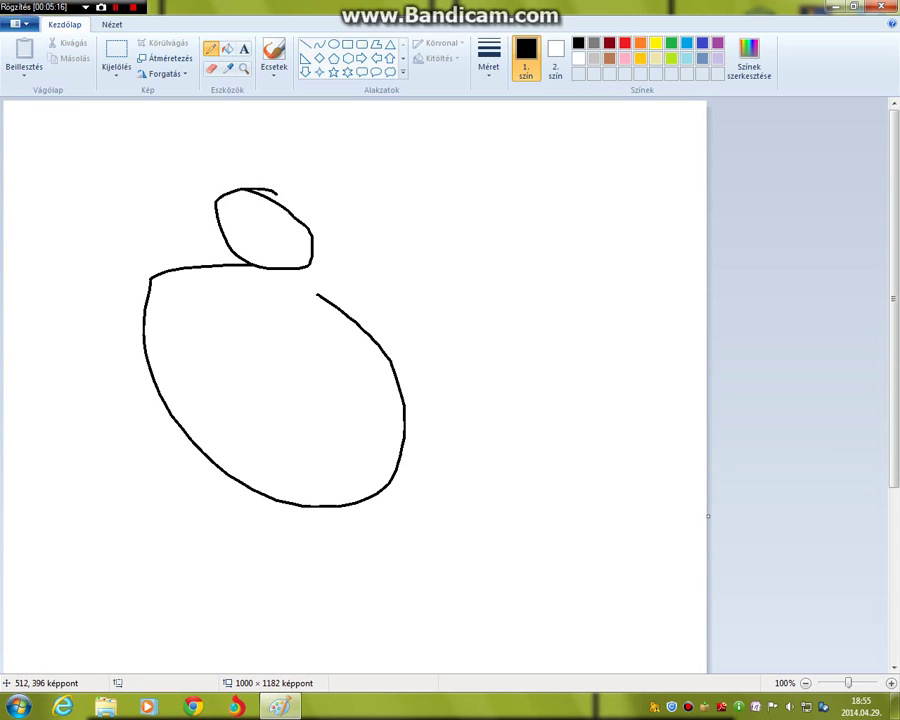
mouse_move(183, 350)
mouse_down()
mouse_move(212, 374)
mouse_move(230, 346)
mouse_up()
drag(291, 357, 343, 374)
mouse_move(200, 420)
mouse_down()
mouse_move(289, 455)
mouse_move(307, 423)
mouse_up()
drag(243, 455, 254, 449)
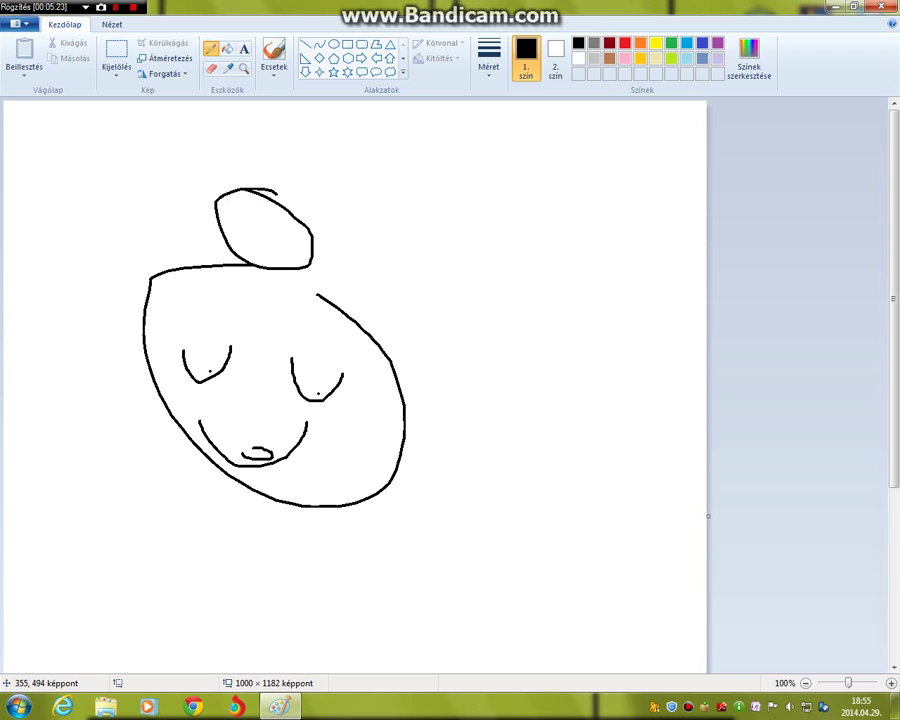
- Draw an outlined arm with a hand on each side of the oval body, and close the gap below the head
mouse_move(145, 315)
mouse_down()
mouse_move(83, 306)
mouse_move(65, 320)
mouse_move(26, 274)
mouse_move(13, 277)
mouse_move(14, 262)
mouse_move(28, 253)
mouse_move(141, 279)
mouse_up()
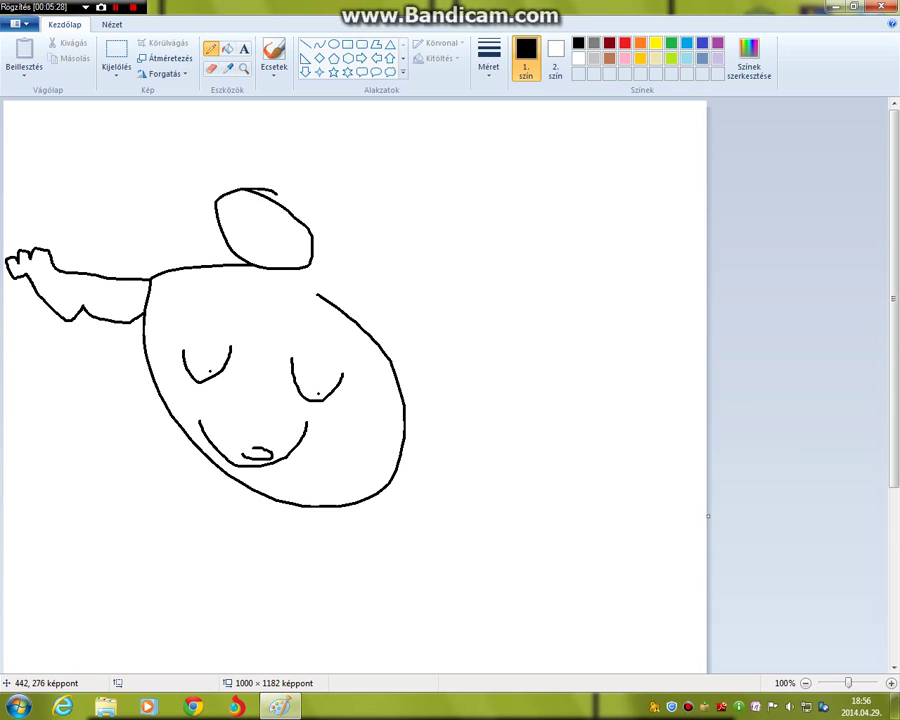
drag(317, 294, 281, 265)
drag(341, 310, 443, 307)
mouse_move(377, 349)
mouse_down()
mouse_move(465, 335)
mouse_move(468, 312)
mouse_move(481, 315)
mouse_move(461, 275)
mouse_move(436, 306)
mouse_up()
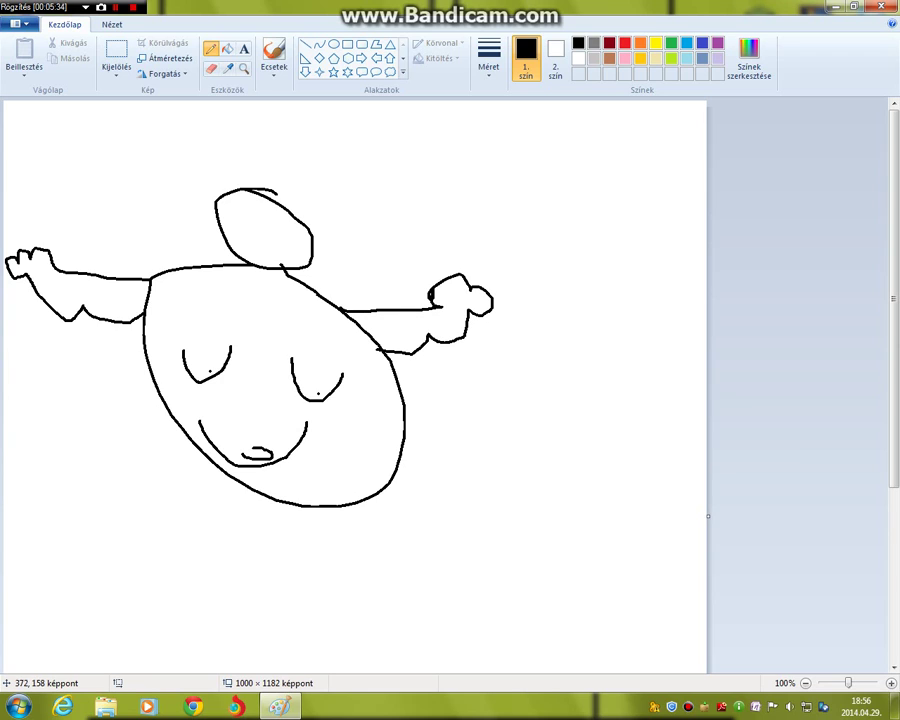
- Draw a smiling mouth and two dot eyes on the figure's head, and two outlined legs with feet beneath its body
mouse_move(243, 243)
mouse_down()
mouse_move(277, 255)
mouse_move(282, 248)
mouse_up()
click(242, 211)
click(282, 219)
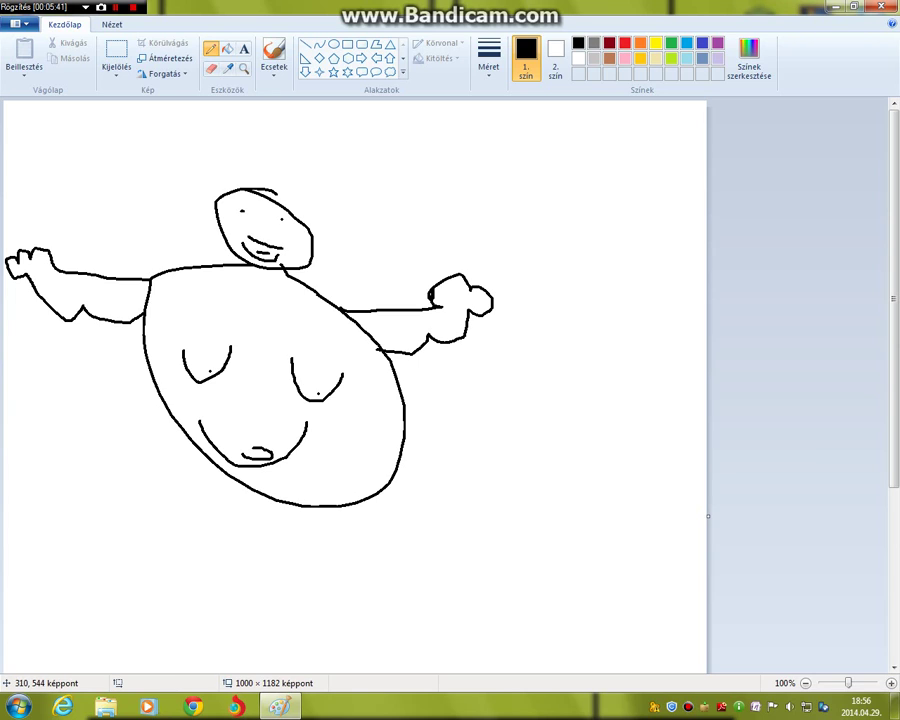
mouse_move(224, 474)
mouse_down()
mouse_move(202, 605)
mouse_move(132, 595)
mouse_move(172, 636)
mouse_move(292, 592)
mouse_move(282, 499)
mouse_up()
mouse_move(343, 504)
mouse_down()
mouse_move(336, 545)
mouse_move(346, 603)
mouse_move(447, 585)
mouse_move(405, 540)
mouse_move(372, 477)
mouse_up()
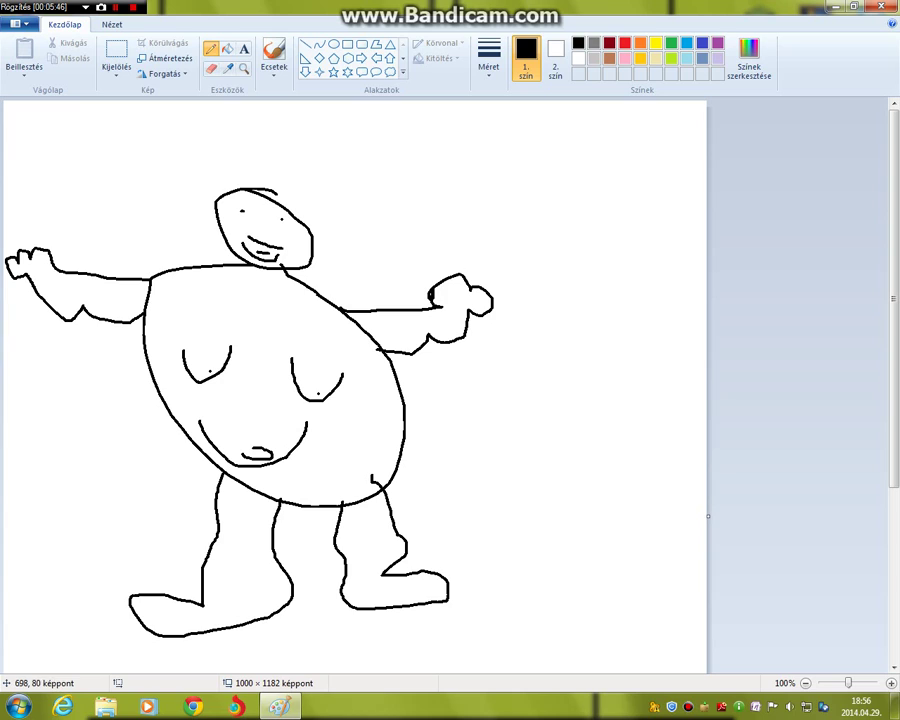
- Fill the figure's body, head, both arms and both legs with pale beige
click(656, 58)
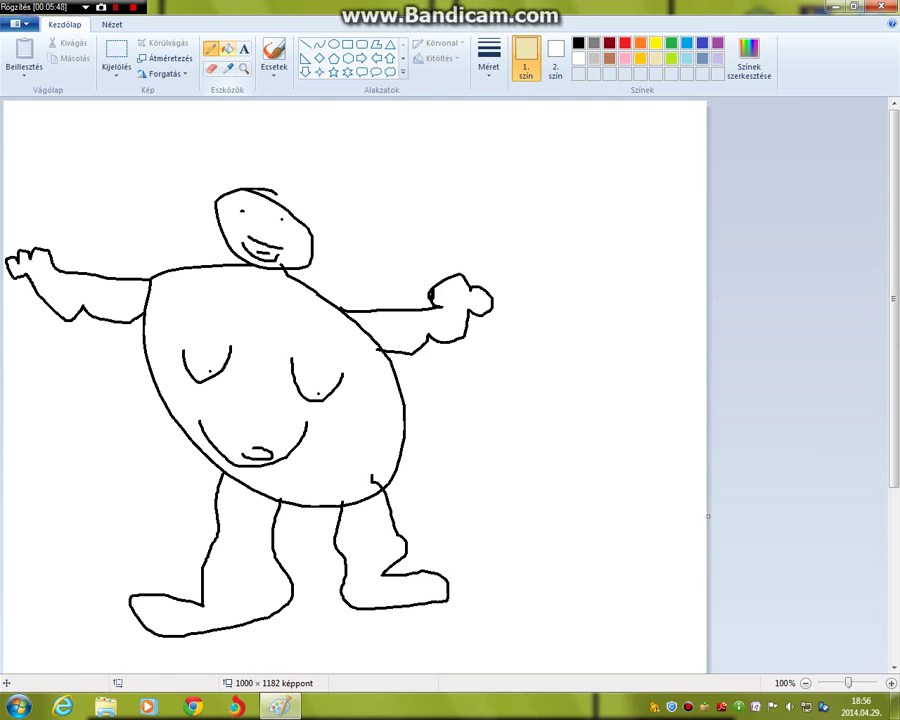
click(228, 48)
click(351, 414)
click(70, 285)
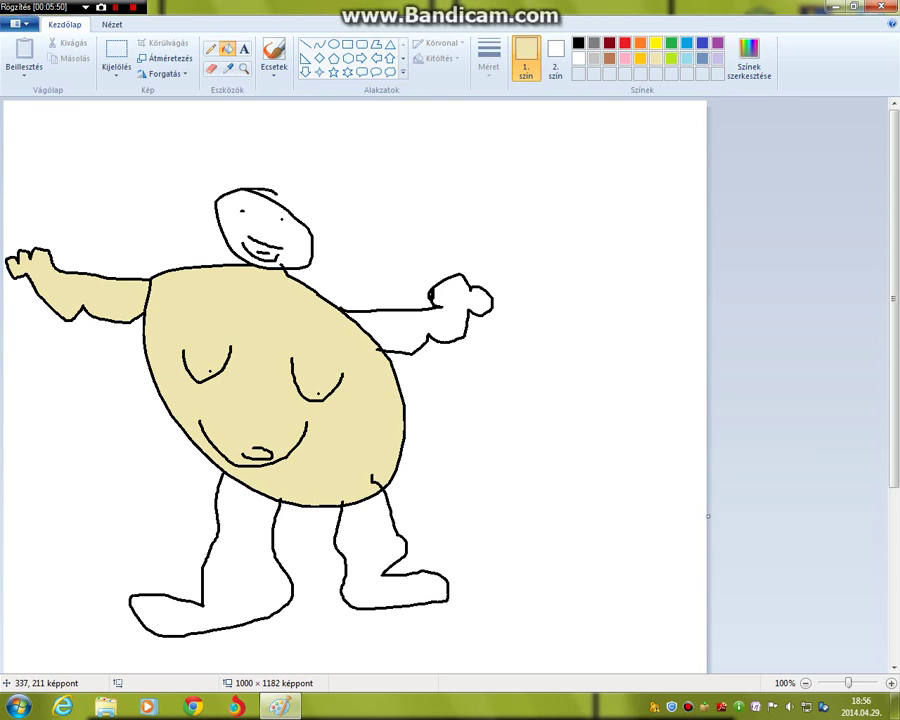
click(265, 225)
click(410, 328)
click(390, 560)
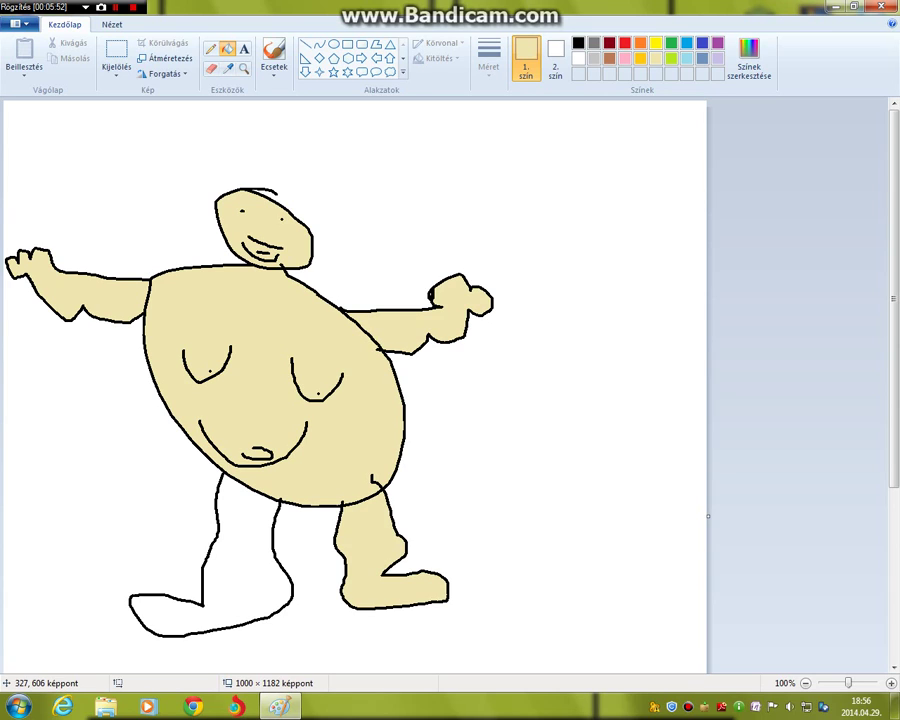
click(245, 560)
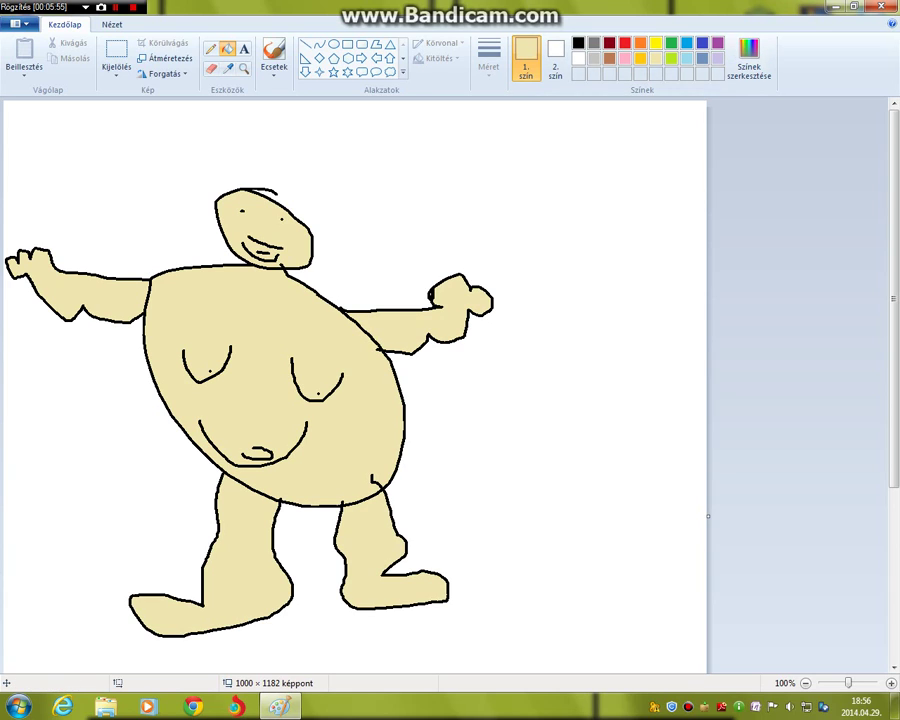
- Sketch the black outline of a pair of shorts across the figure's waist and upper legs with the pencil
click(211, 48)
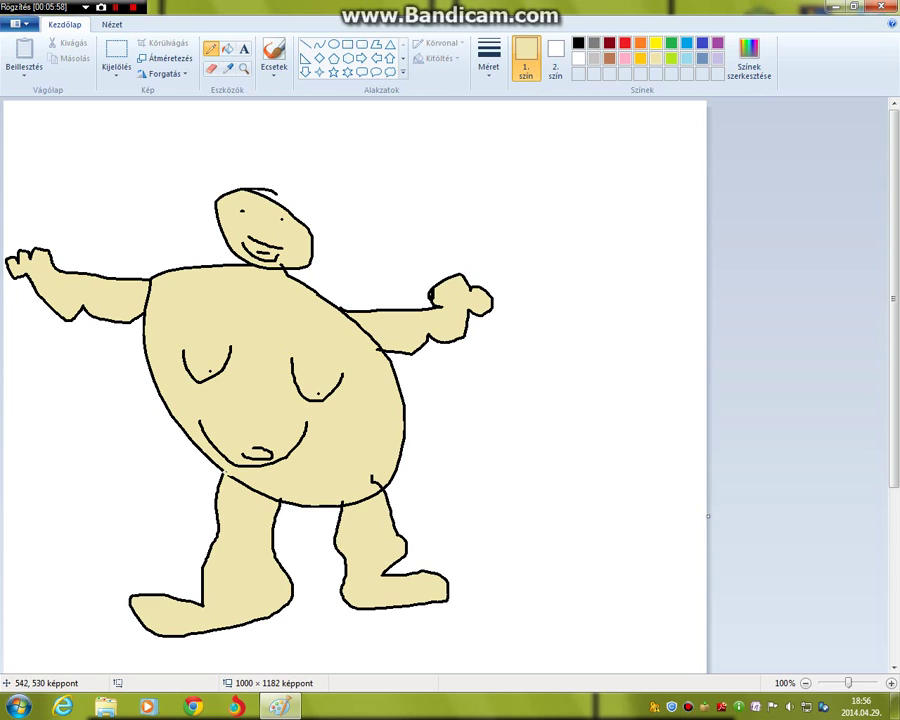
drag(385, 474, 398, 472)
click(625, 43)
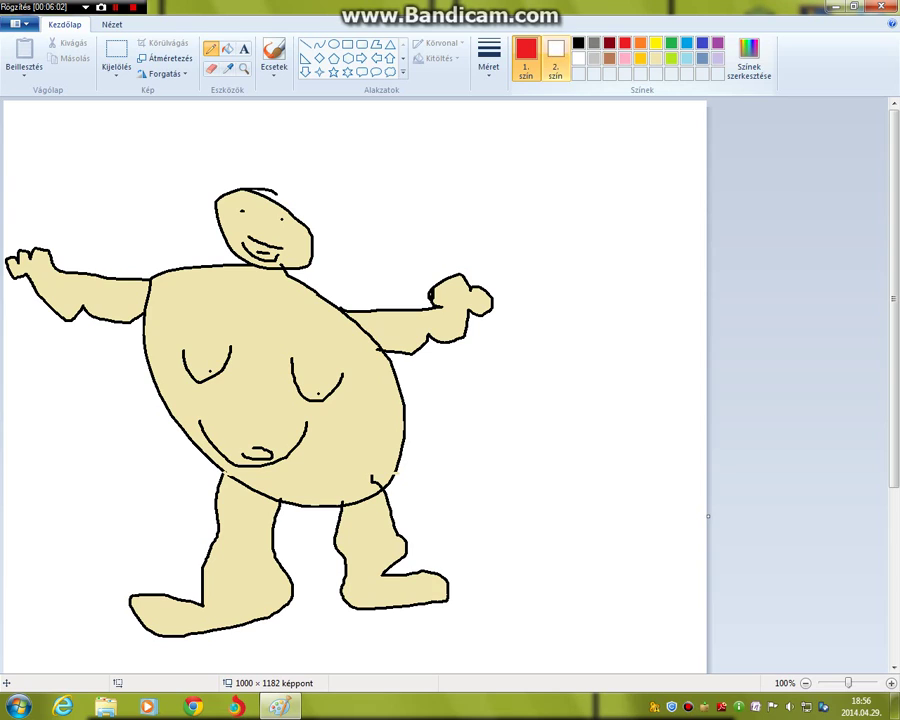
click(578, 58)
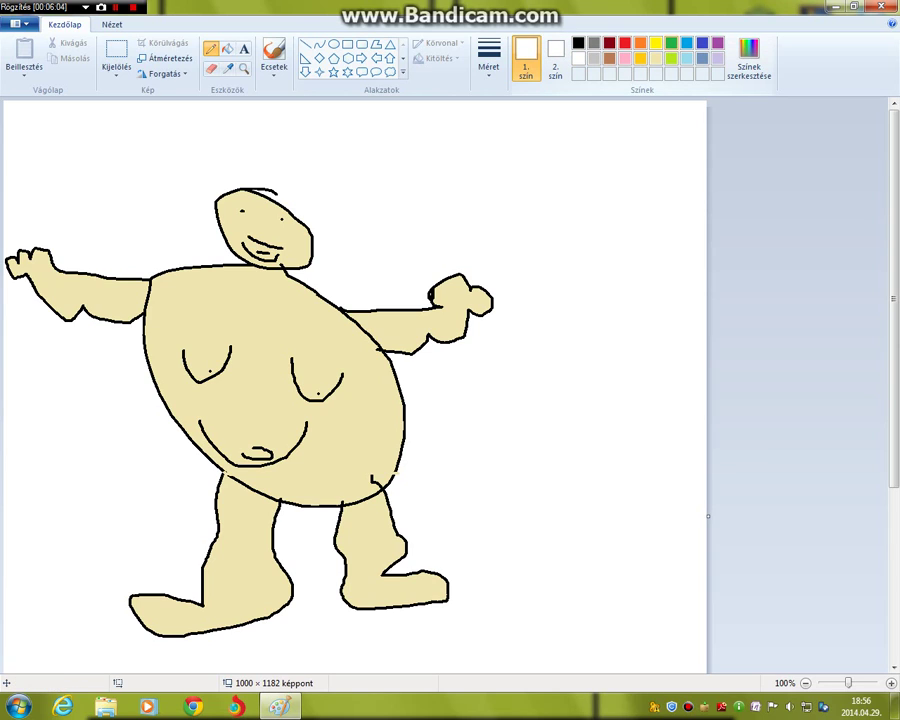
click(578, 43)
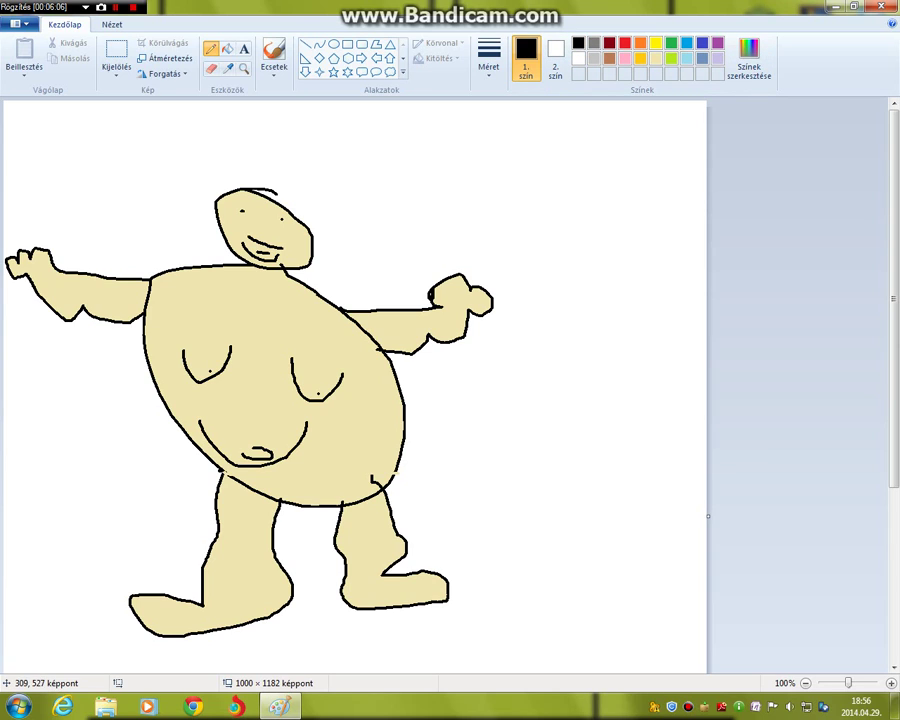
mouse_move(221, 471)
mouse_down()
mouse_move(381, 480)
mouse_move(388, 524)
mouse_move(338, 527)
mouse_move(305, 504)
mouse_move(268, 536)
mouse_move(210, 526)
mouse_move(223, 481)
mouse_up()
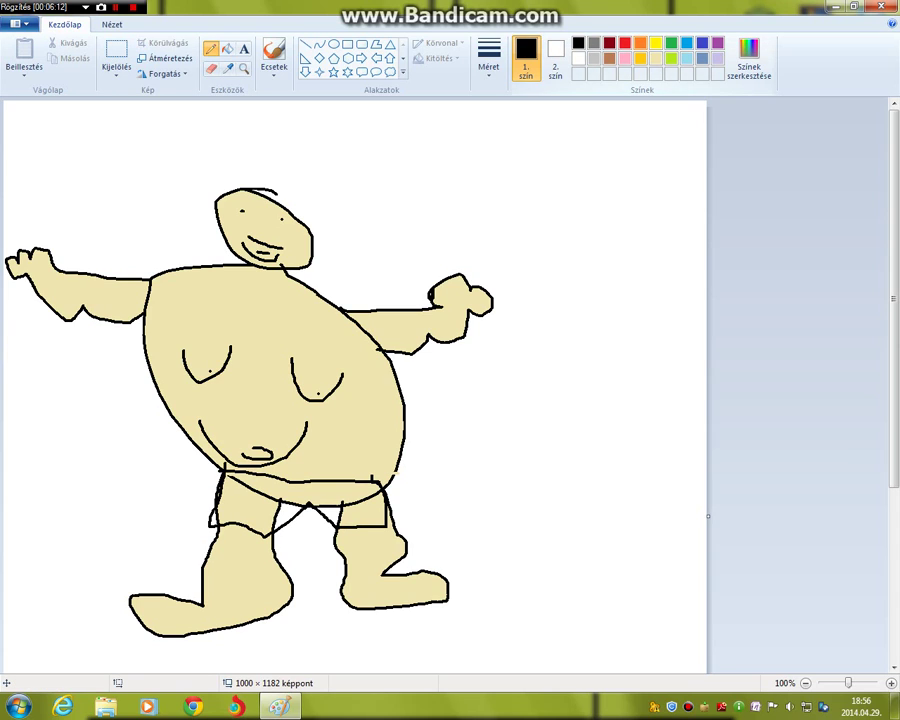
- Fill the shorts with white and erase the body and leg lines running through them
click(578, 59)
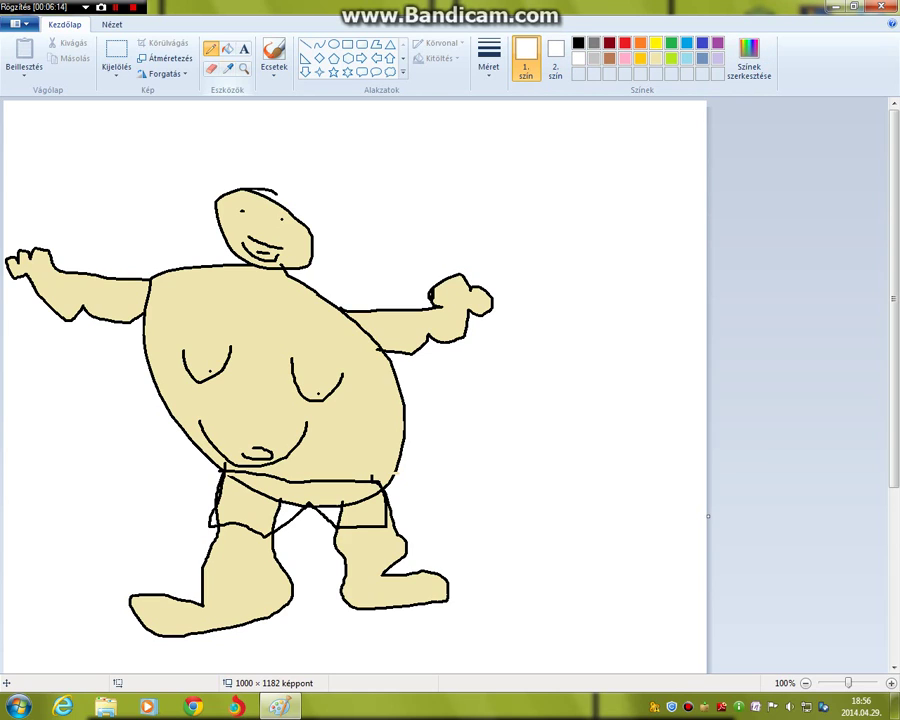
click(228, 48)
click(300, 492)
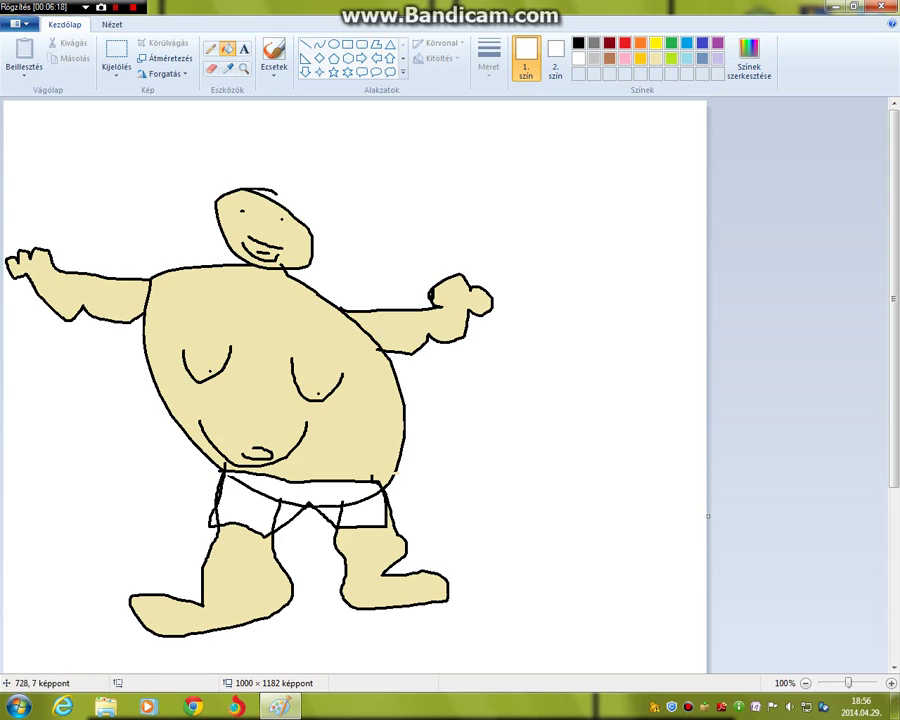
click(210, 68)
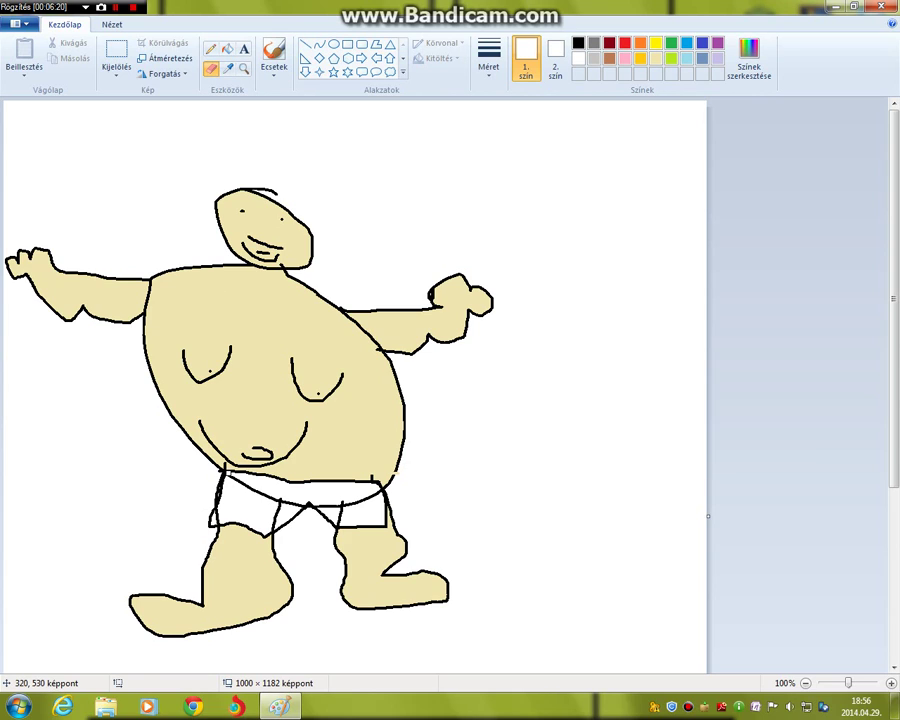
mouse_move(229, 476)
mouse_down()
mouse_move(302, 504)
mouse_move(281, 523)
mouse_move(273, 508)
mouse_move(283, 499)
mouse_up()
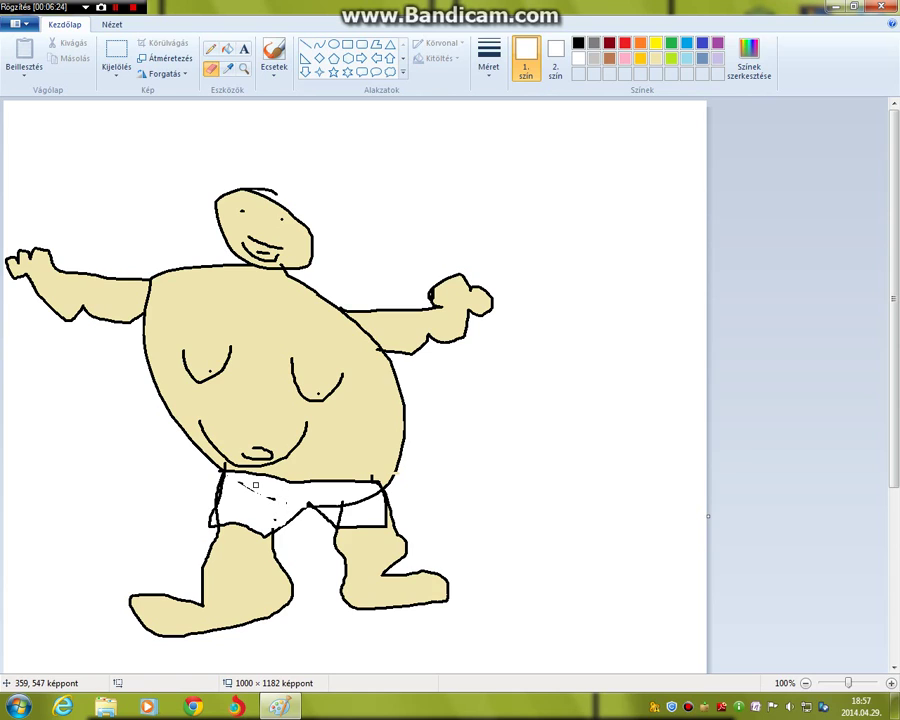
mouse_move(358, 491)
mouse_down()
mouse_move(319, 491)
mouse_move(335, 499)
mouse_move(382, 479)
mouse_up()
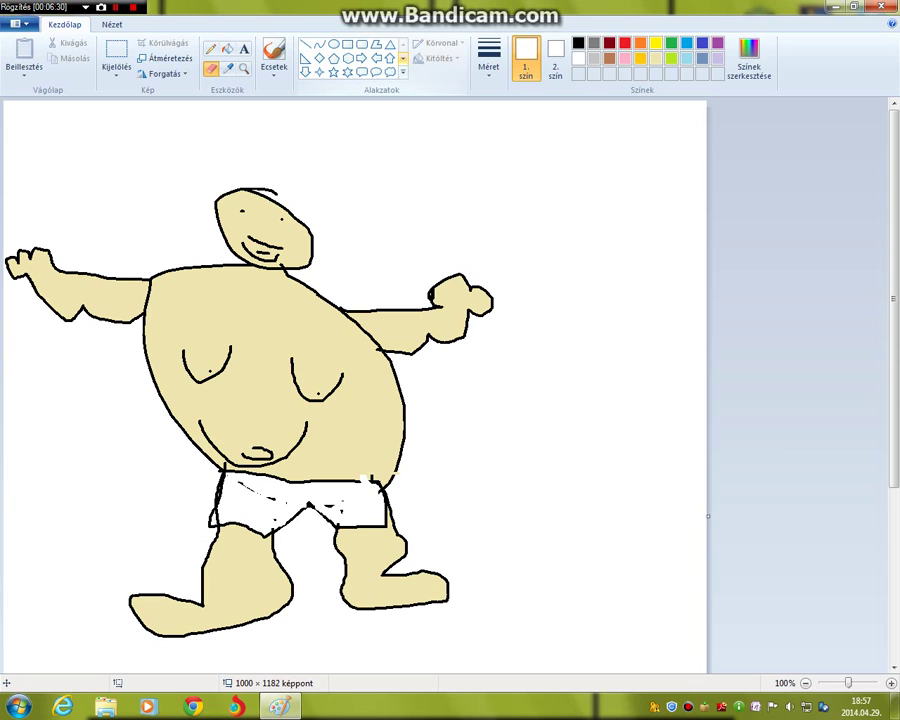
- Decorate the white shorts with small red heart shapes of varying sizes
click(403, 58)
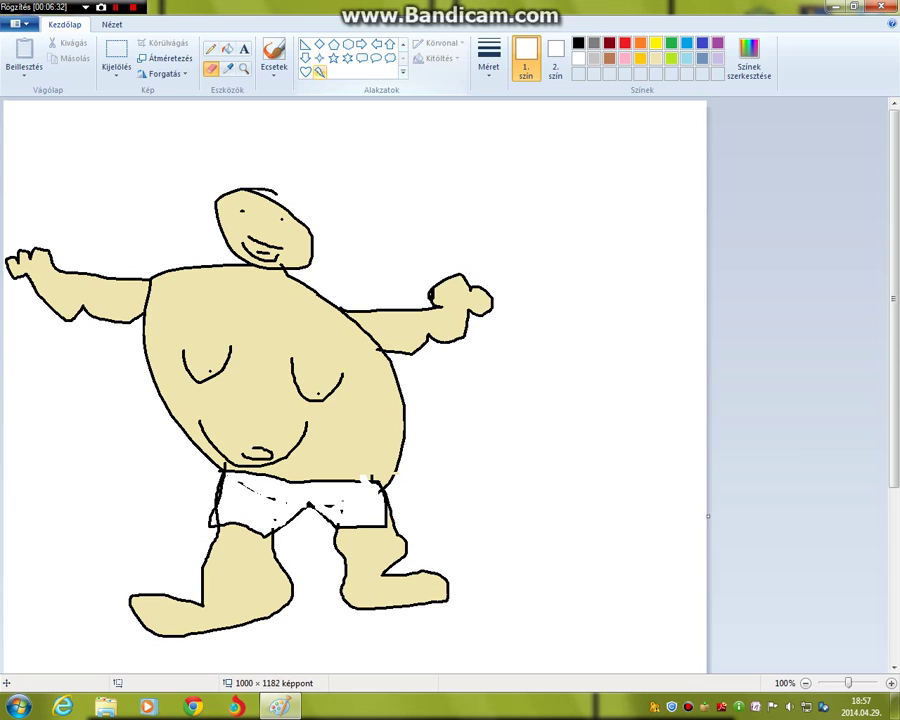
click(305, 72)
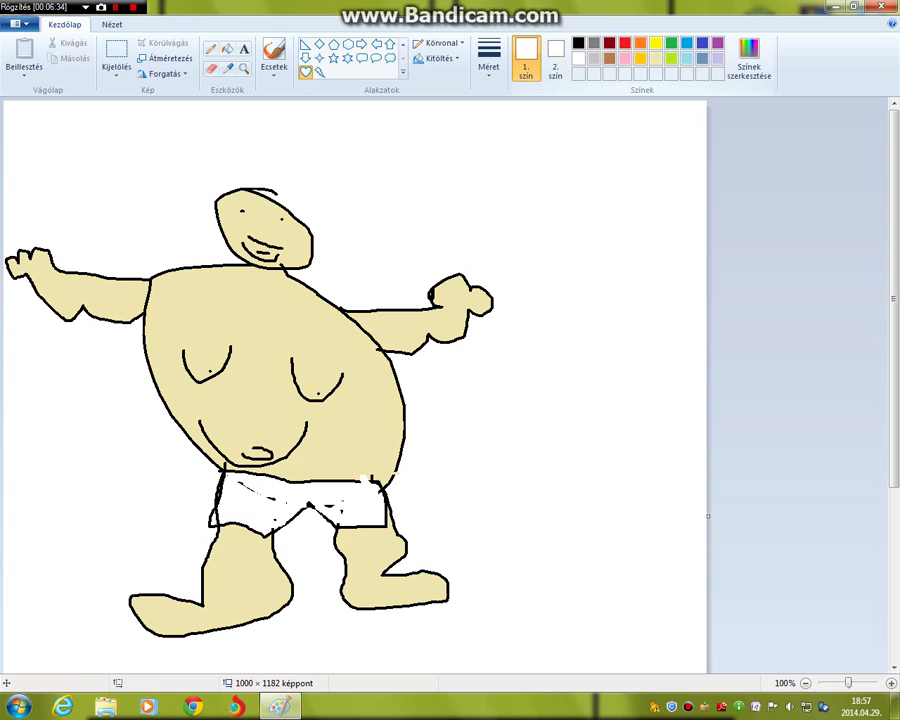
click(625, 43)
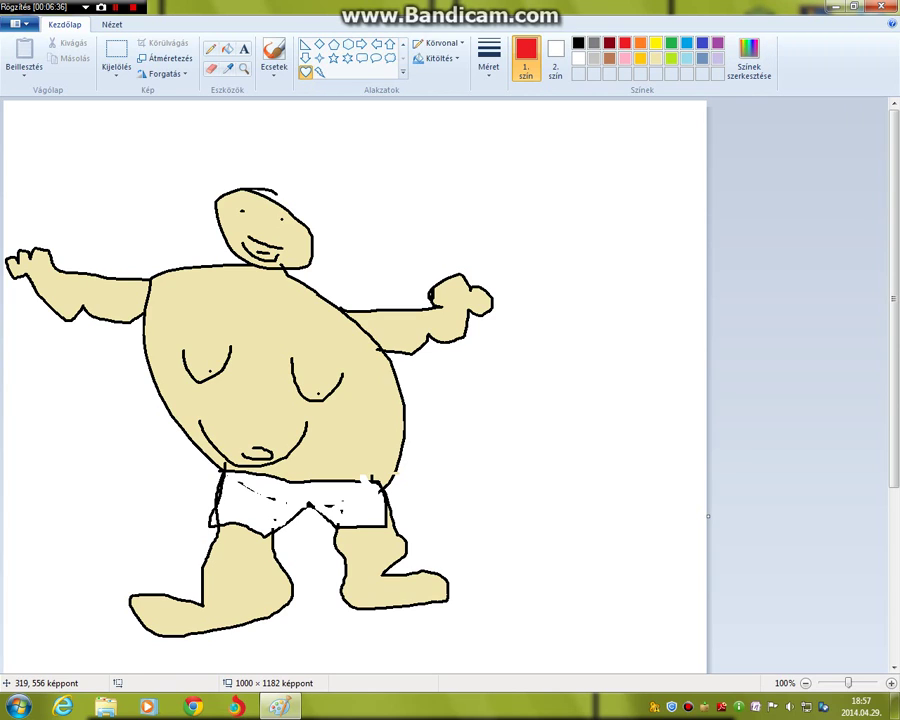
drag(223, 483, 250, 521)
drag(293, 486, 341, 521)
mouse_move(284, 485)
mouse_down()
mouse_move(323, 510)
mouse_move(376, 520)
mouse_move(357, 500)
mouse_up()
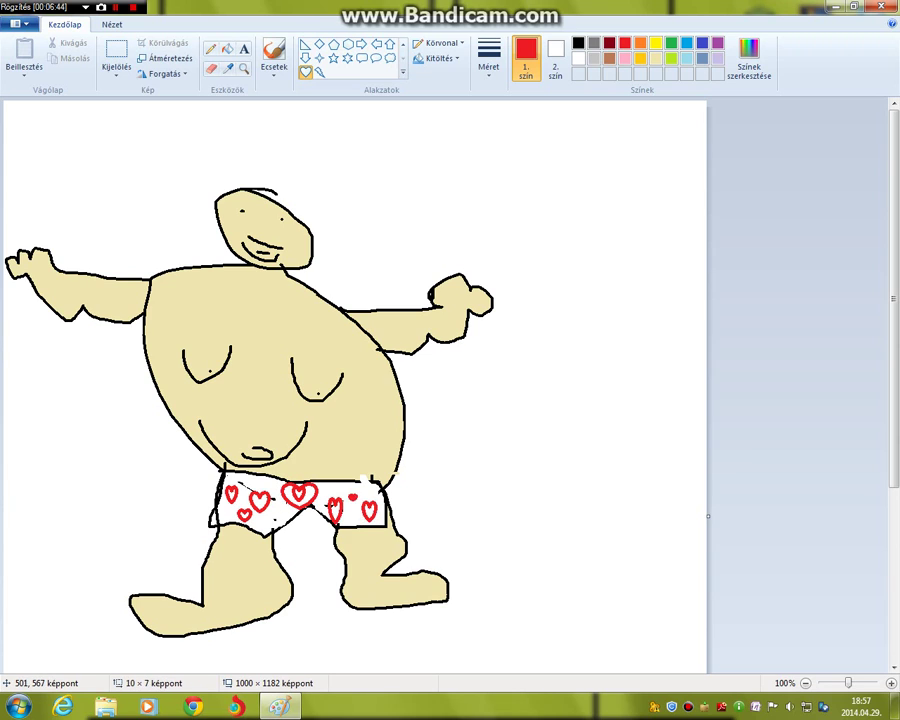
drag(249, 475, 267, 488)
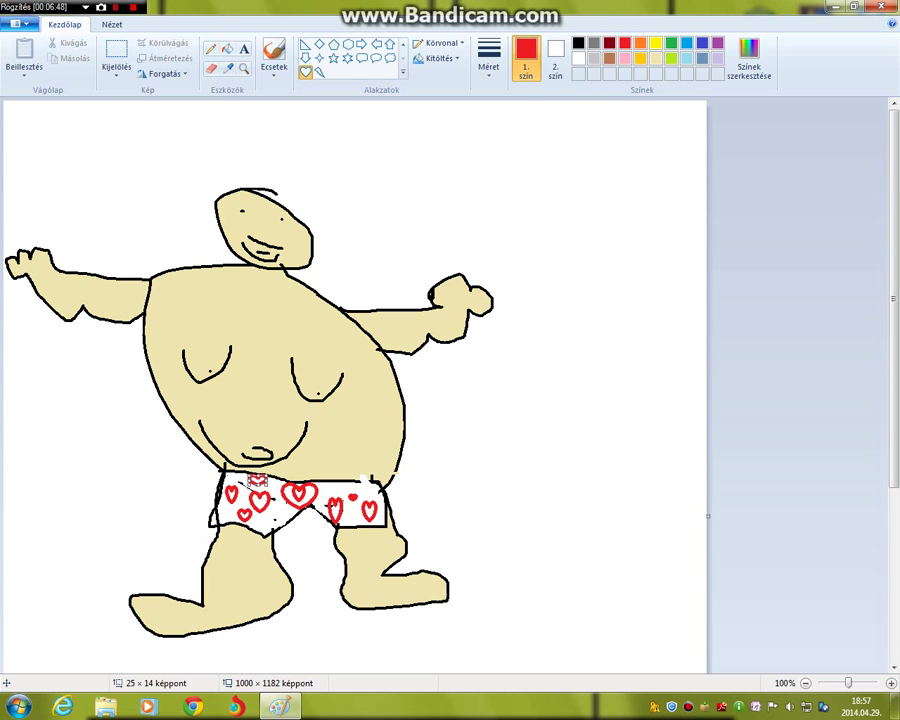
- Discard the figure in heart-patterned shorts without saving and open a new blank picture
click(19, 24)
click(40, 47)
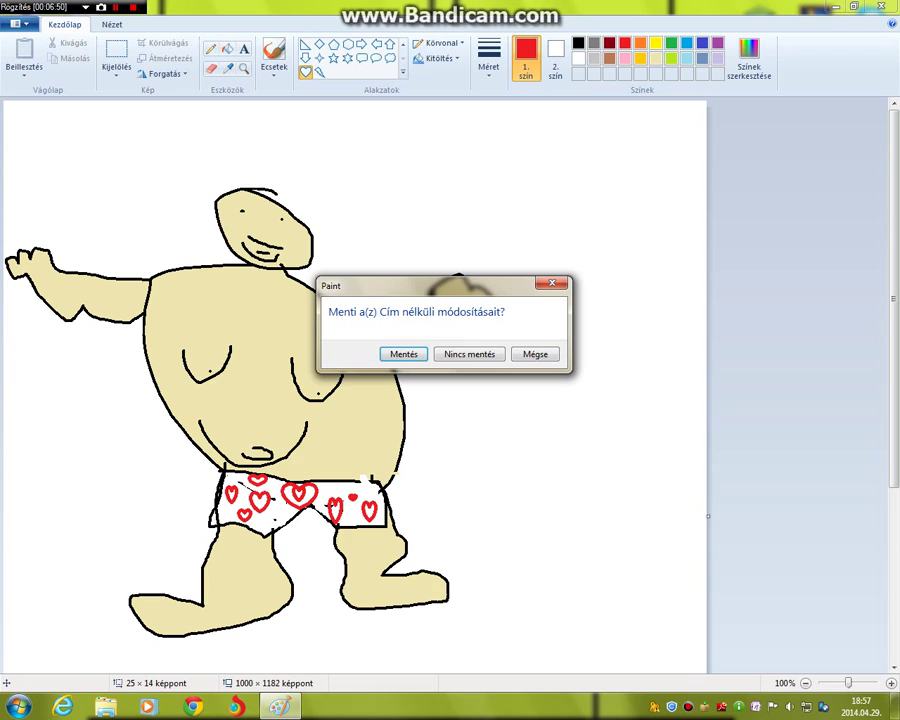
click(453, 357)
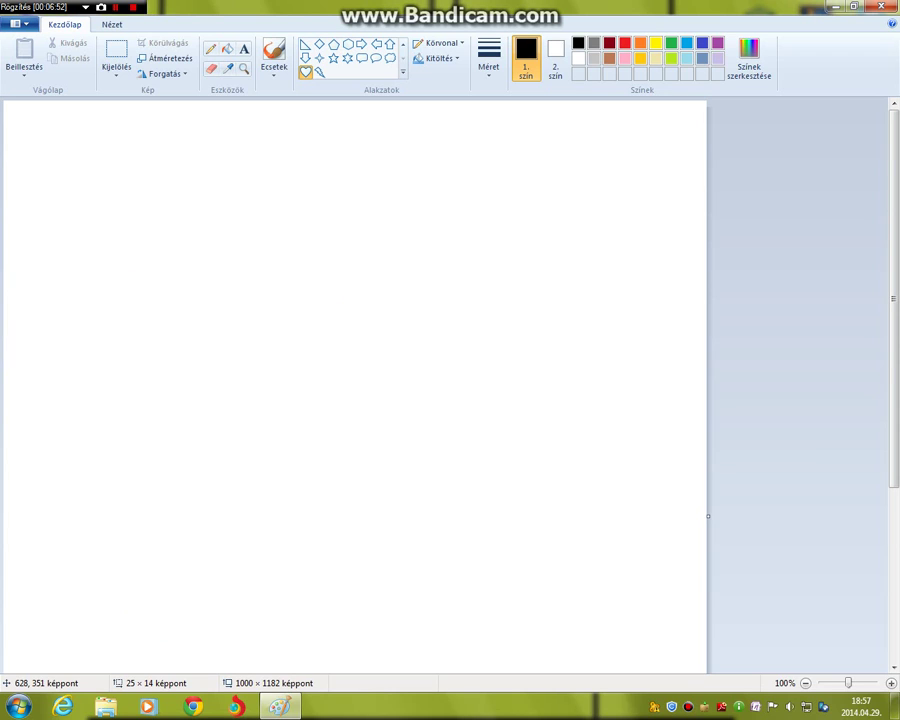
click(671, 59)
drag(90, 199, 677, 504)
key(ctrl+z)
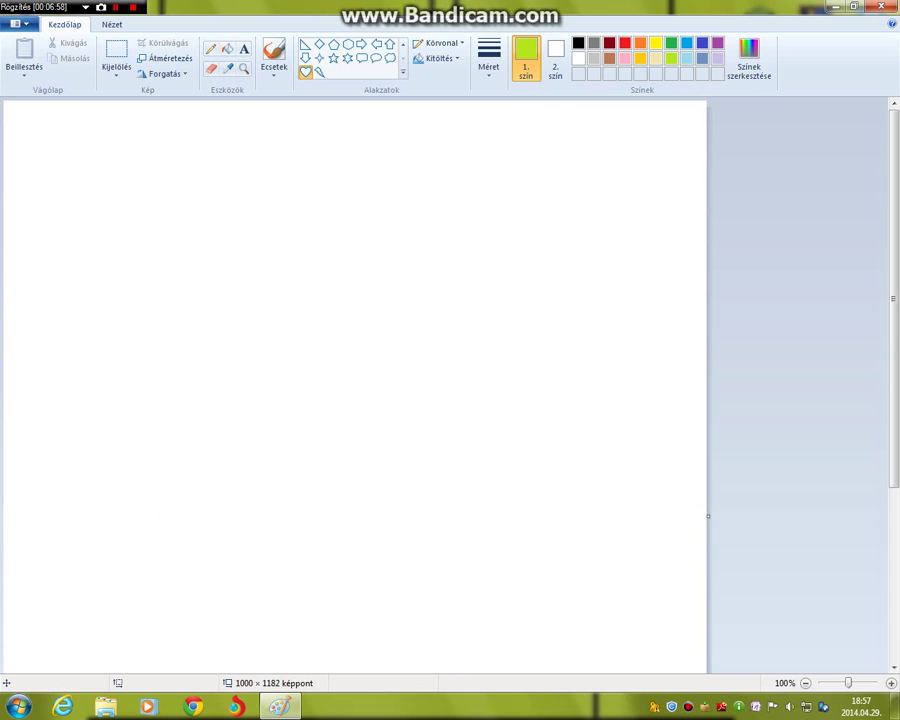
- Draw two overlapping large red heart outlines, about 859 × 725 and 919 × 769 pixels, on the blank canvas
click(625, 43)
drag(33, 131, 636, 640)
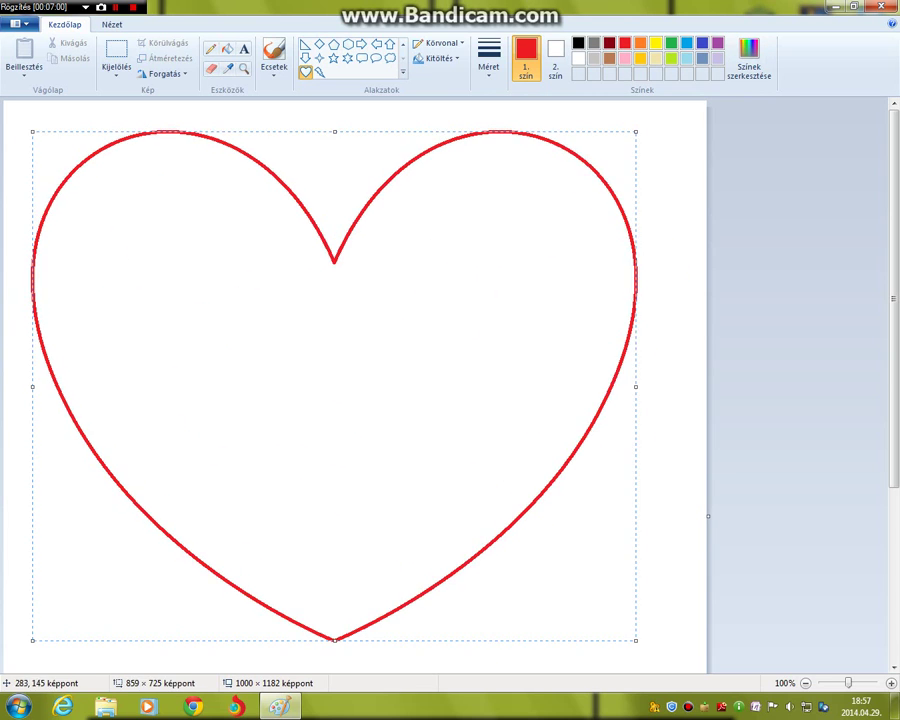
drag(16, 120, 658, 664)
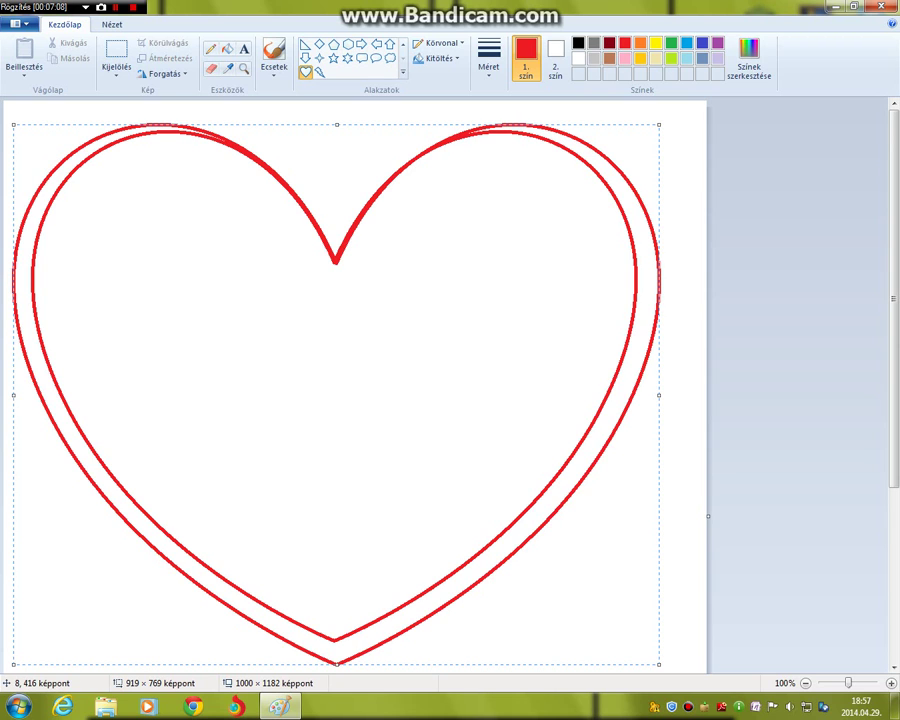
- Fit the second heart centrally inside the first at 781 × 596 pixels and fill the band between them with red
drag(11, 395, 74, 405)
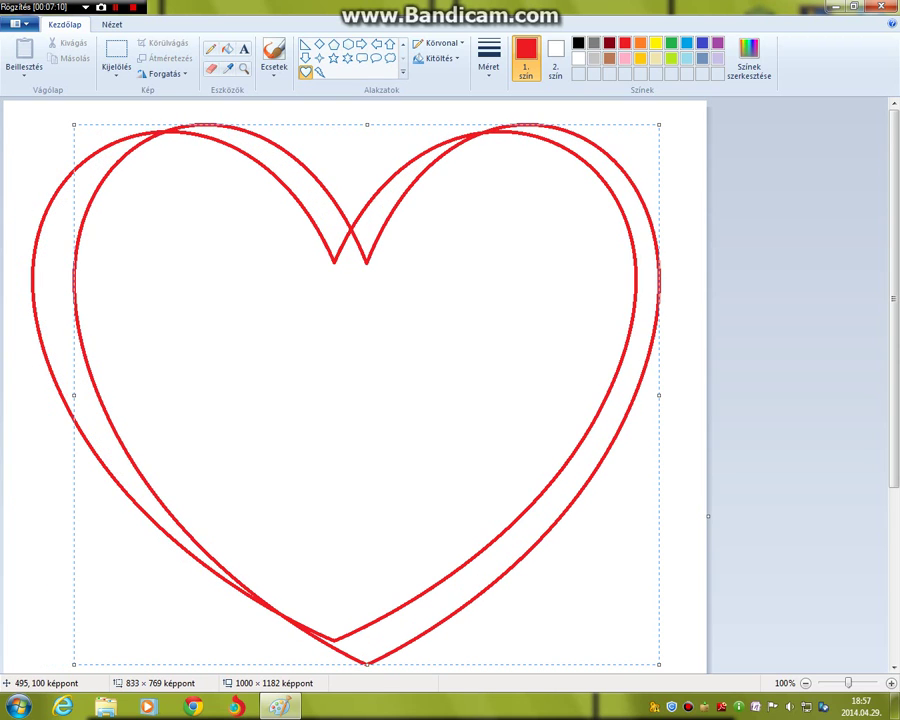
drag(500, 203, 468, 202)
drag(327, 608, 325, 486)
drag(324, 306, 326, 425)
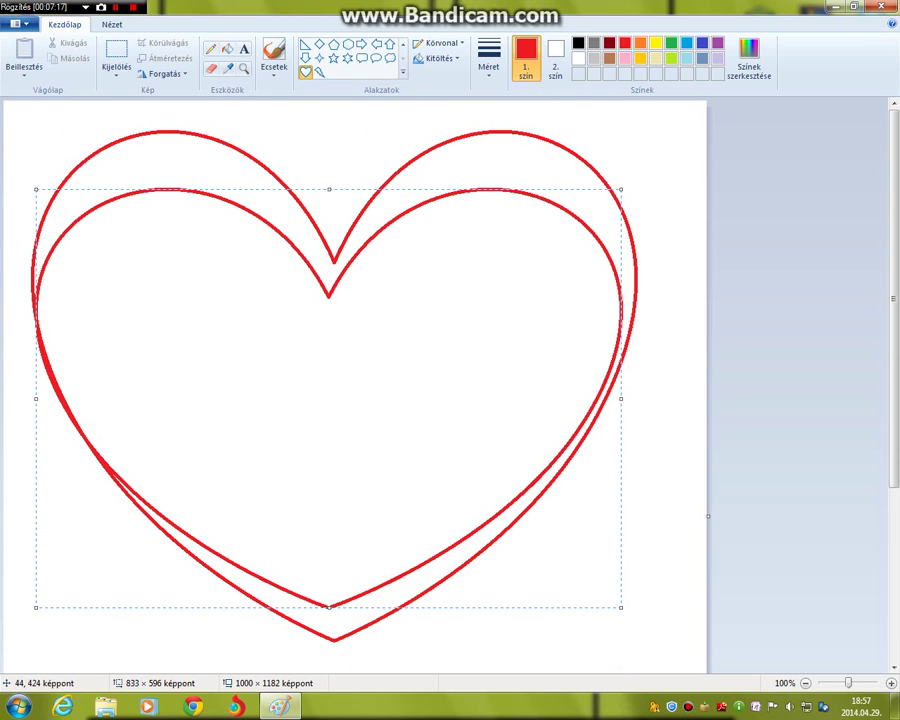
drag(36, 398, 74, 394)
drag(336, 374, 315, 374)
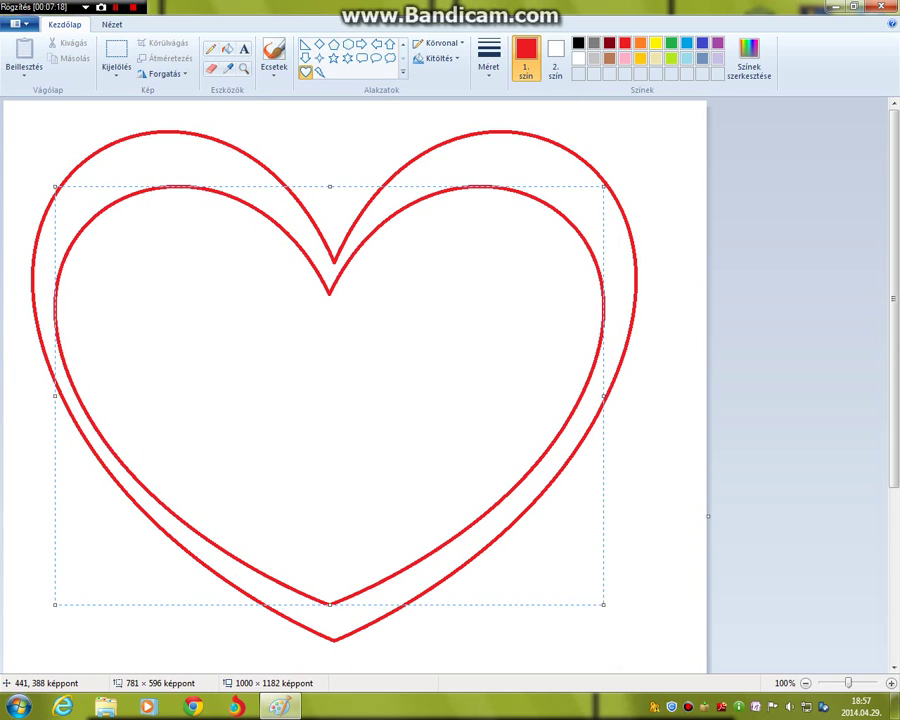
drag(446, 489, 451, 489)
click(748, 190)
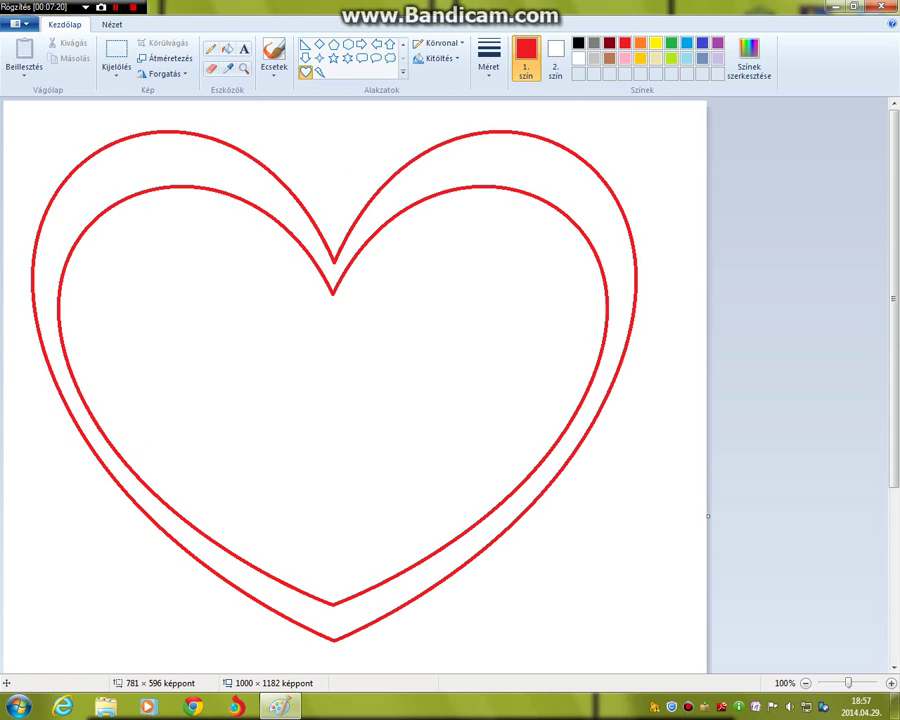
click(228, 48)
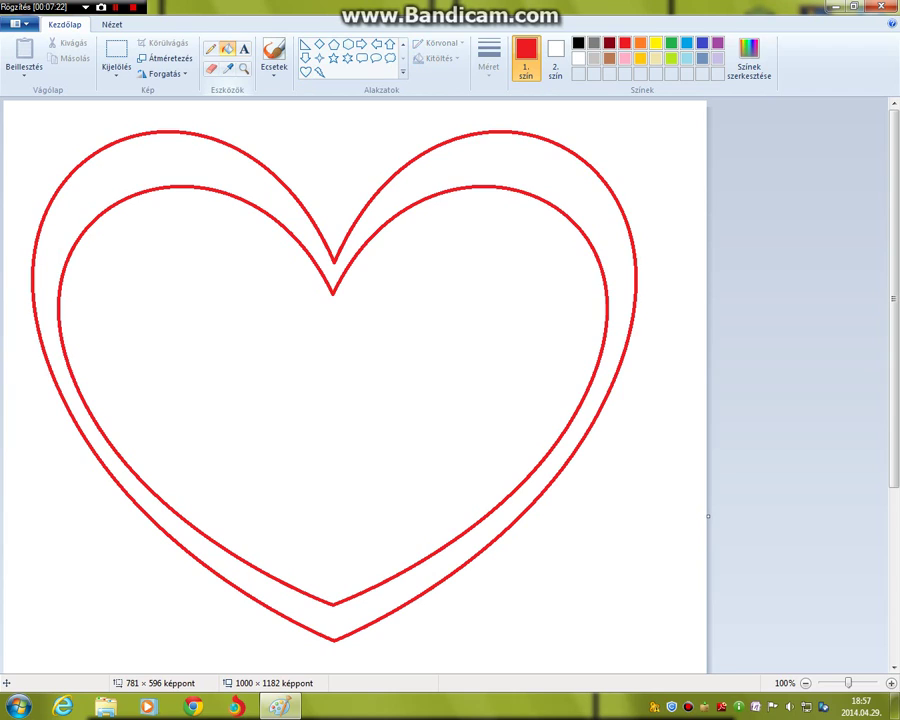
click(232, 173)
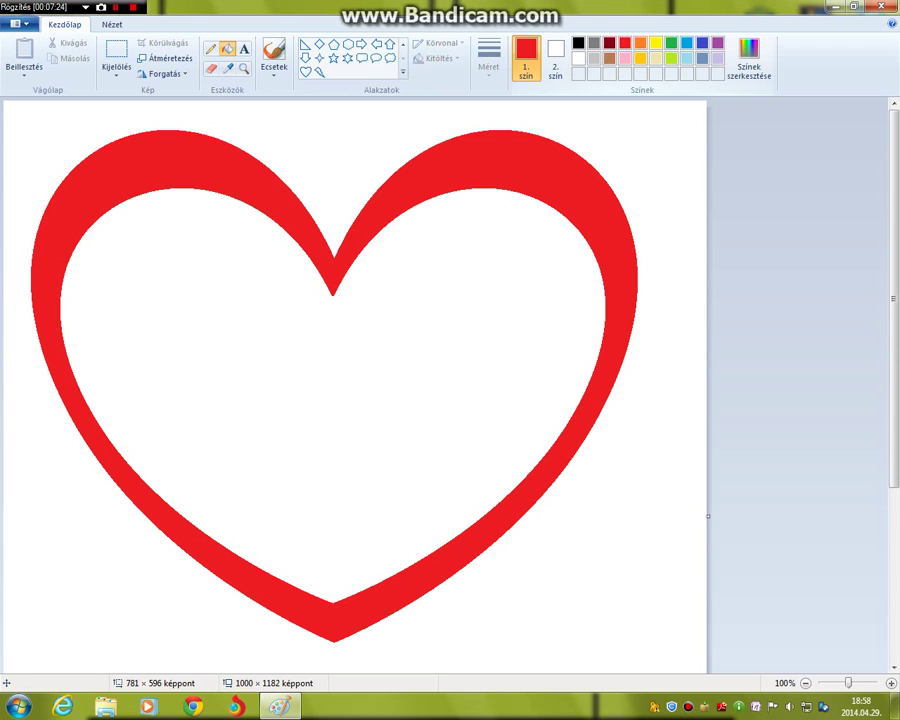
- Handwrite "Rudii. Games" in lime green across the inside of the heart and scribble loose lime loops around its red band
click(671, 59)
click(211, 48)
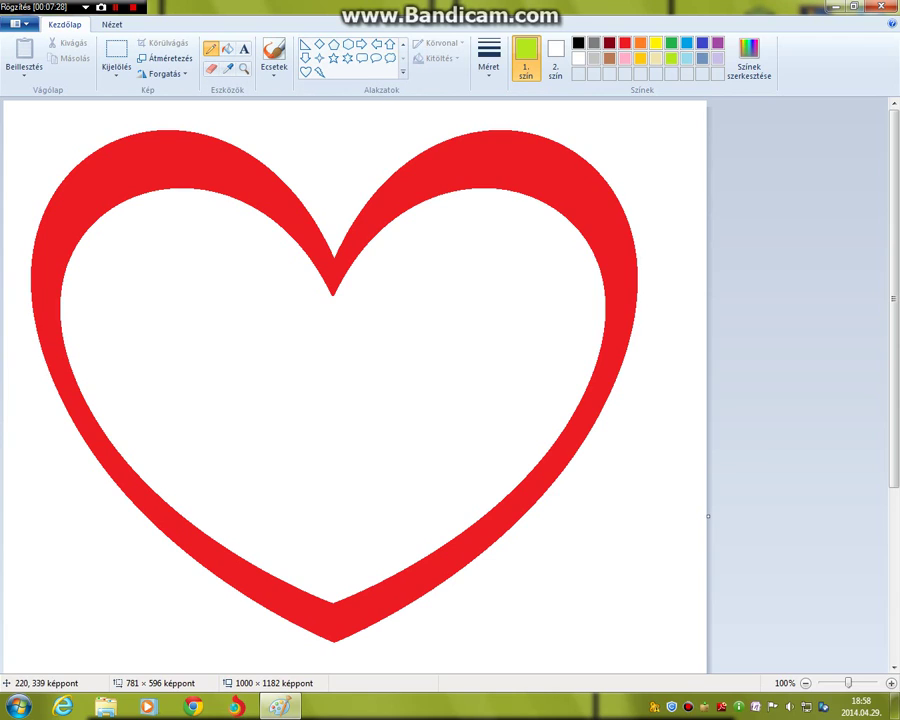
mouse_move(110, 334)
mouse_down()
mouse_move(82, 366)
mouse_move(113, 358)
mouse_move(183, 383)
mouse_move(211, 305)
mouse_move(218, 388)
mouse_up()
click(232, 380)
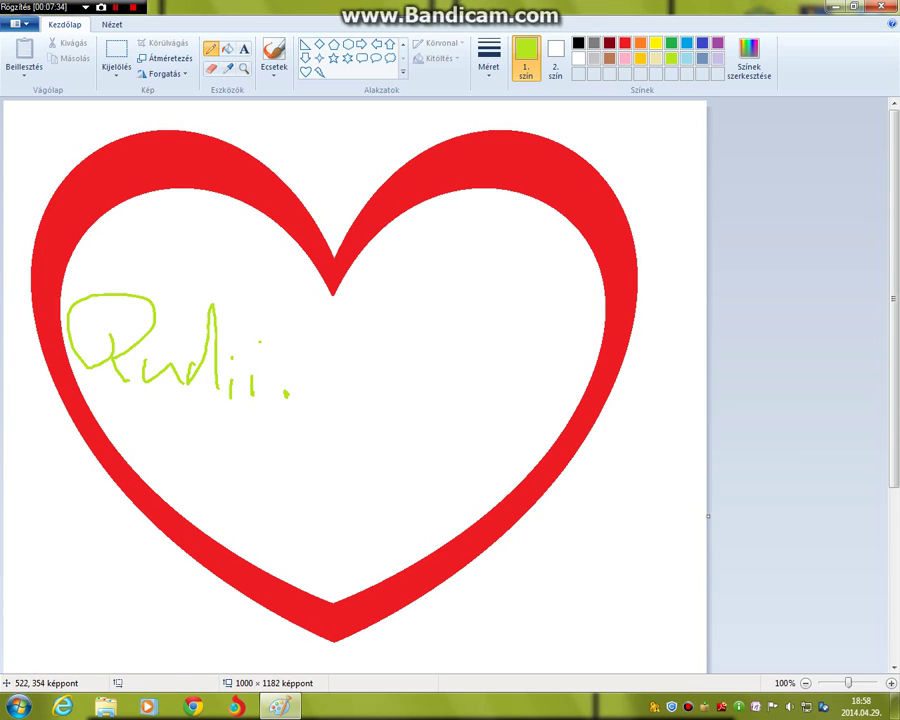
mouse_move(372, 352)
mouse_down()
mouse_move(360, 394)
mouse_move(397, 409)
mouse_move(432, 390)
mouse_move(467, 409)
mouse_move(486, 375)
mouse_move(508, 378)
mouse_up()
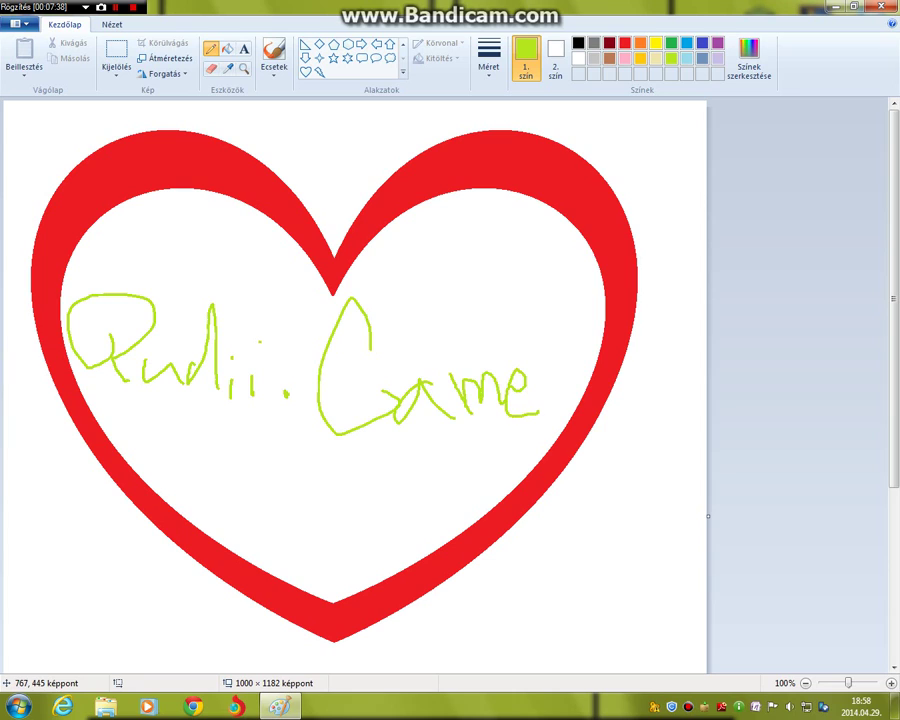
mouse_move(562, 400)
mouse_down()
mouse_move(557, 361)
mouse_move(530, 422)
mouse_up()
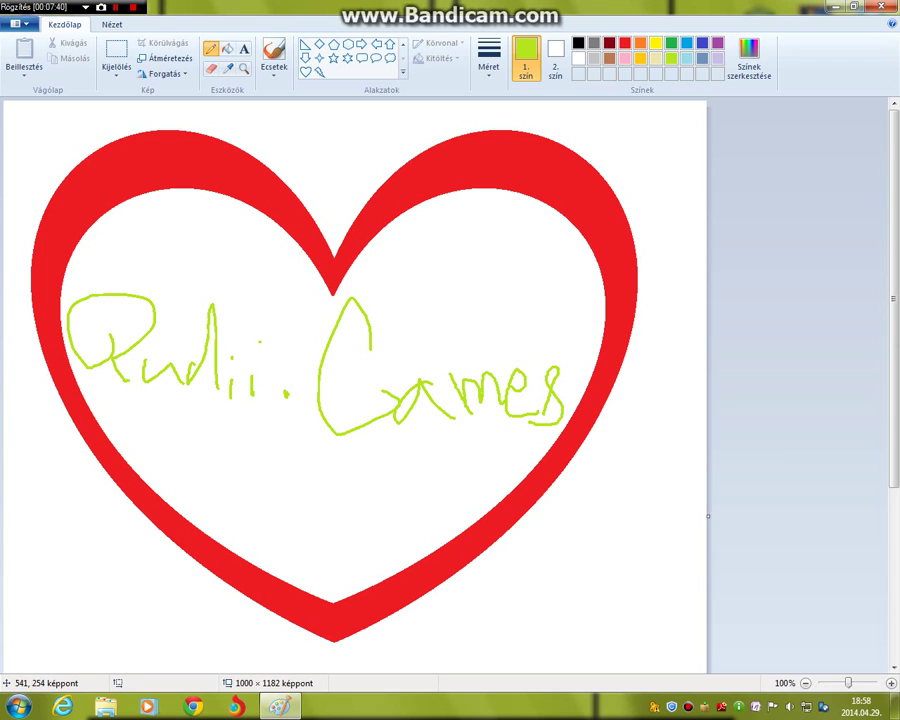
mouse_move(334, 263)
mouse_down()
mouse_move(312, 193)
mouse_move(344, 705)
mouse_move(453, 614)
mouse_move(524, 99)
mouse_move(44, 199)
mouse_move(109, 470)
mouse_move(489, 647)
mouse_move(421, 102)
mouse_move(284, 130)
mouse_move(40, 470)
mouse_move(430, 655)
mouse_move(475, 173)
mouse_move(307, 280)
mouse_move(100, 460)
mouse_move(450, 596)
mouse_move(345, 180)
mouse_move(265, 200)
mouse_move(116, 440)
mouse_move(20, 485)
mouse_up()
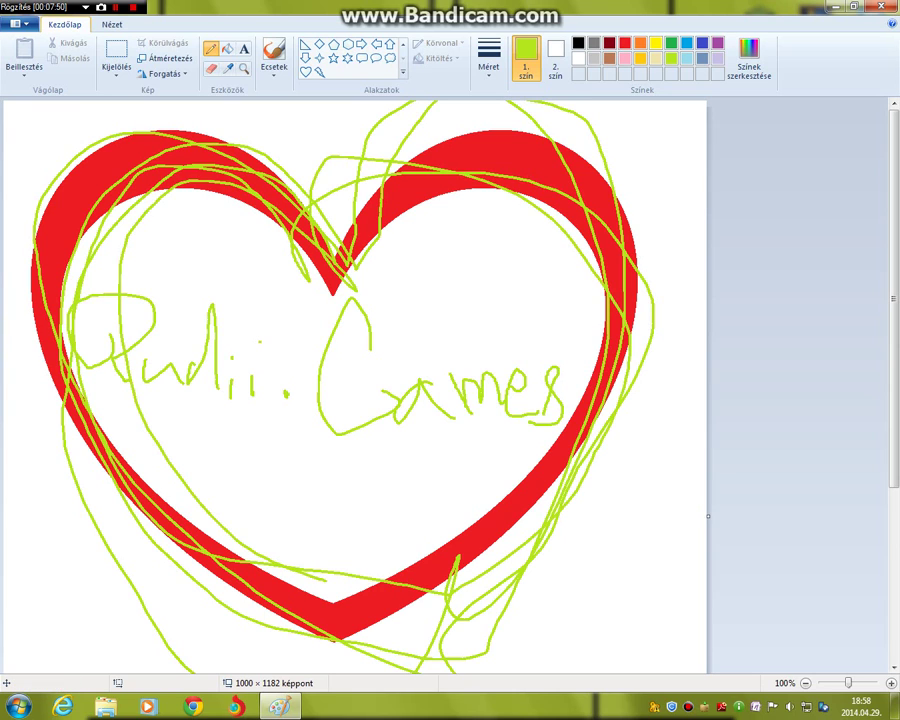
- Discard the red heart drawing with the lime lettering without saving and open a new blank picture
click(15, 23)
click(40, 40)
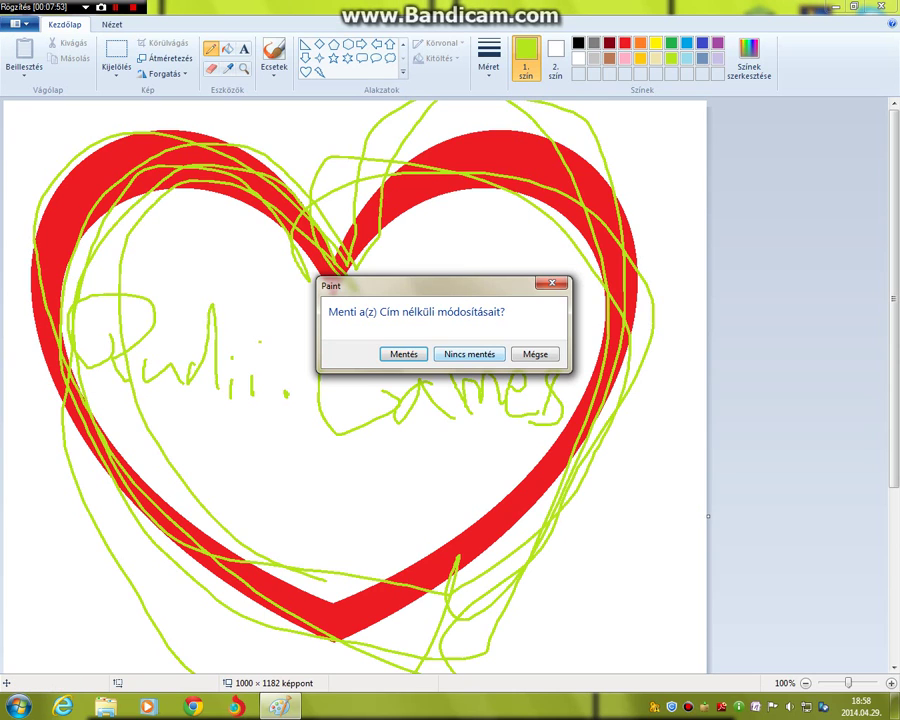
key(n)
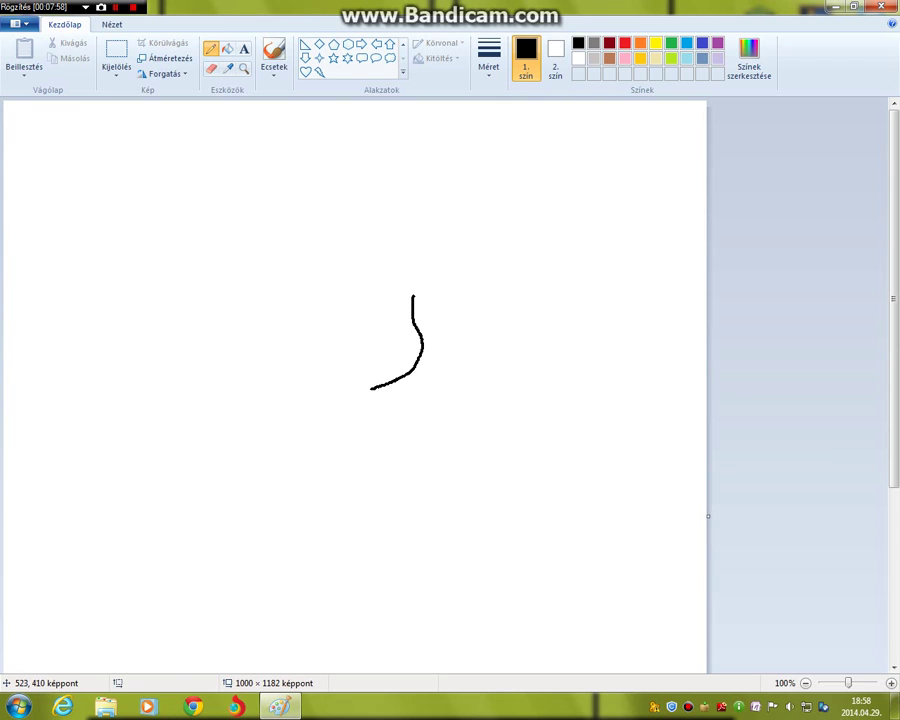
mouse_move(372, 390)
mouse_down()
mouse_move(300, 411)
mouse_move(180, 402)
mouse_move(332, 354)
mouse_move(29, 384)
mouse_move(3, 408)
mouse_up()
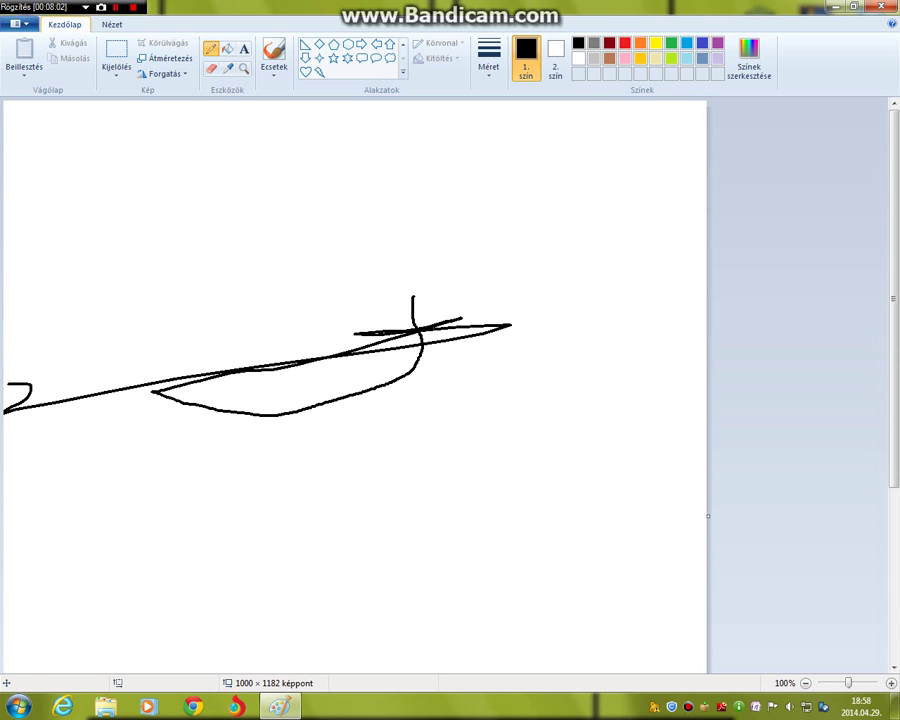
click(19, 24)
click(38, 47)
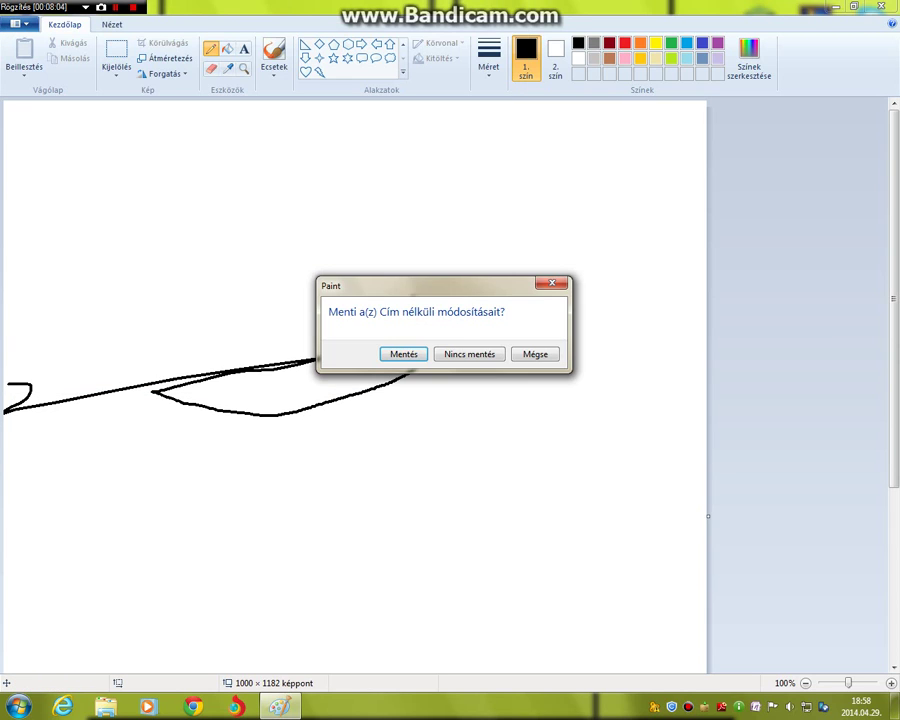
click(472, 354)
- Draw a curved black chin line and small angular eye shapes freehand, and scribble long crossing black strokes over them
mouse_move(463, 285)
mouse_down()
mouse_move(450, 389)
mouse_move(421, 417)
mouse_move(328, 455)
mouse_move(258, 456)
mouse_up()
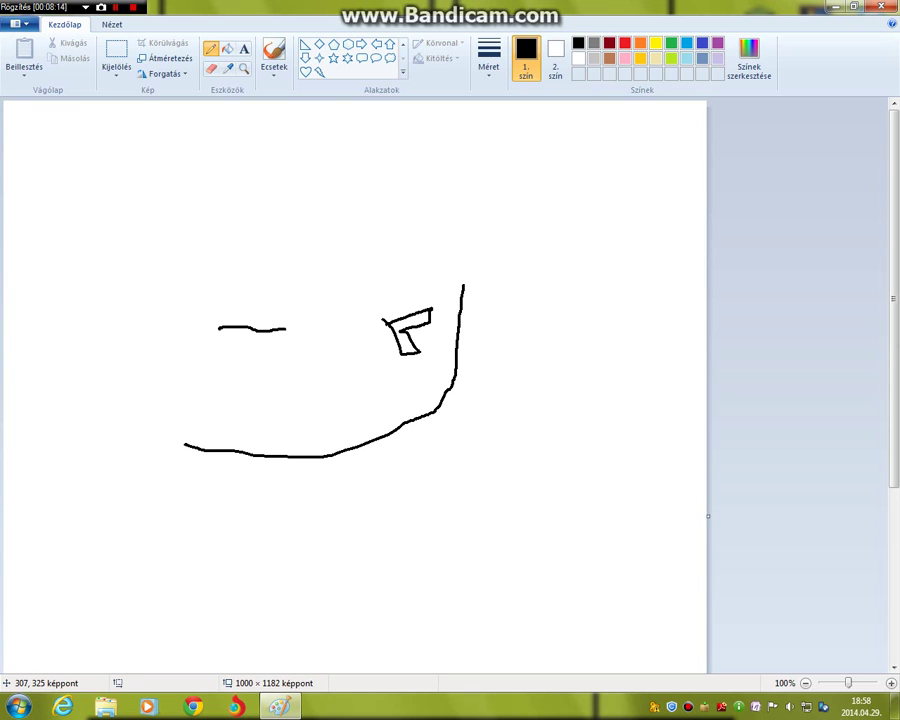
mouse_move(224, 368)
mouse_down()
mouse_move(275, 340)
mouse_move(387, 250)
mouse_move(326, 325)
mouse_move(322, 426)
mouse_move(391, 342)
mouse_move(310, 432)
mouse_move(112, 485)
mouse_move(592, 190)
mouse_move(455, 352)
mouse_move(11, 260)
mouse_move(327, 268)
mouse_move(329, 385)
mouse_up()
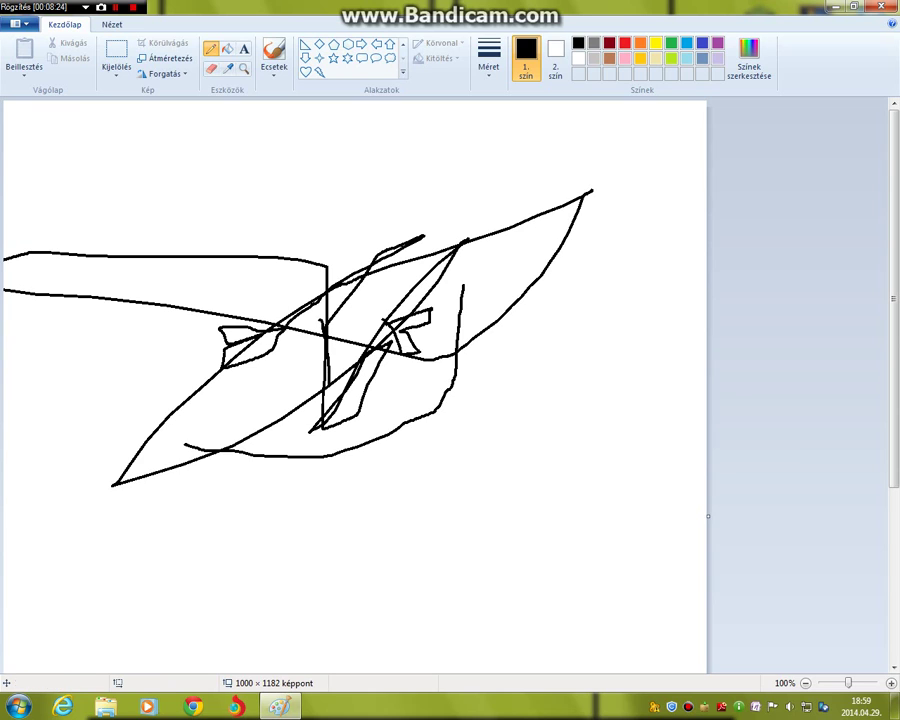
click(16, 22)
click(50, 79)
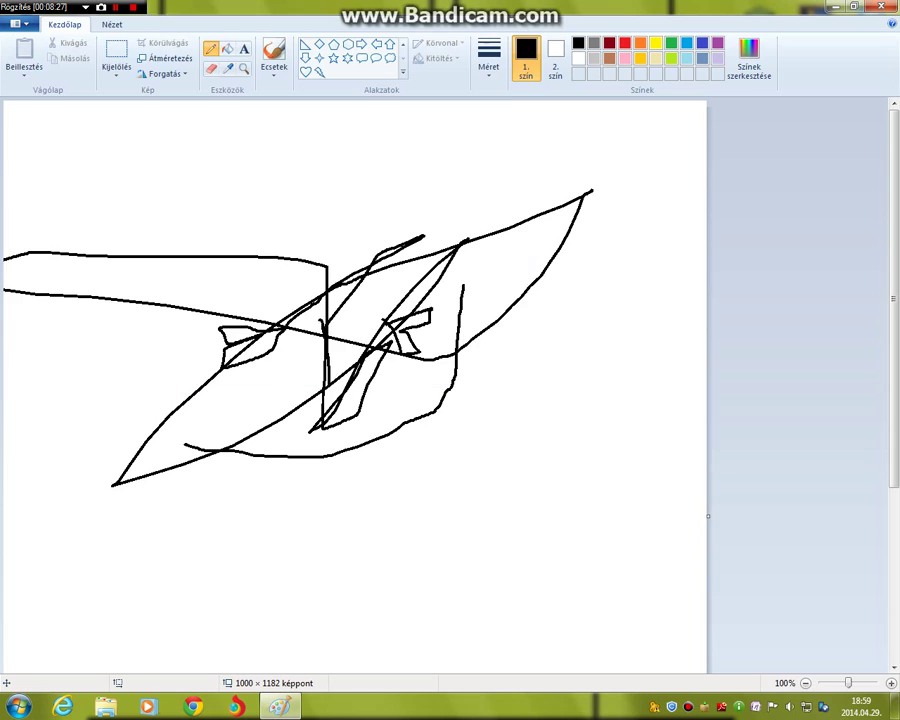